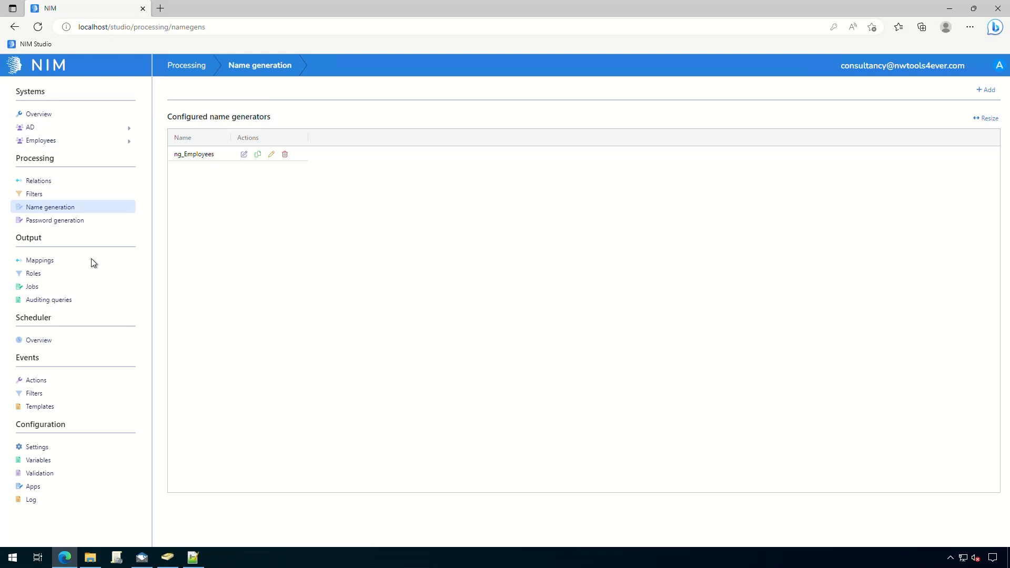
Create a password generator named pg_Employee
click(69, 224)
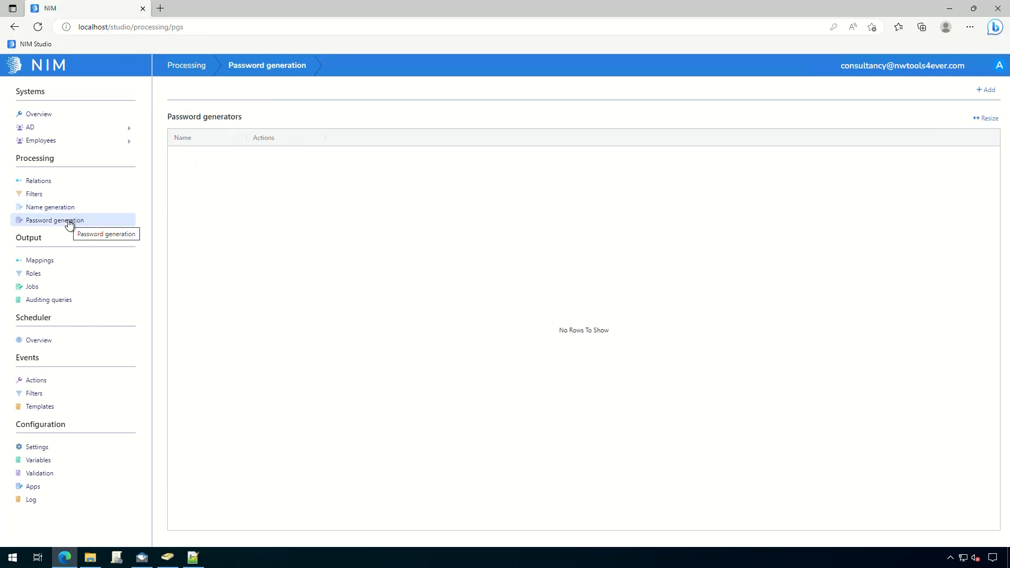
click(978, 92)
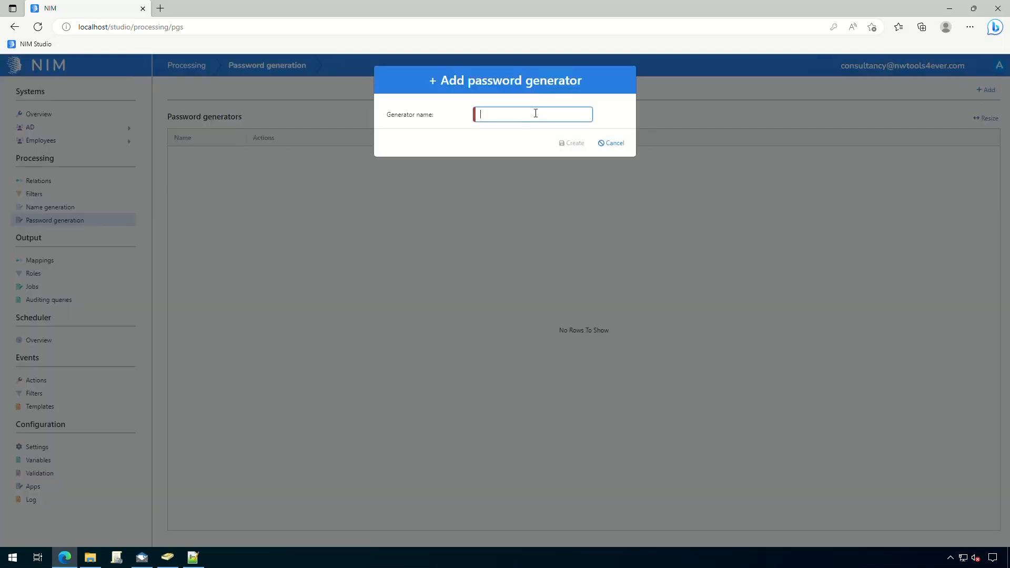
text(pg_Employee)
click(572, 144)
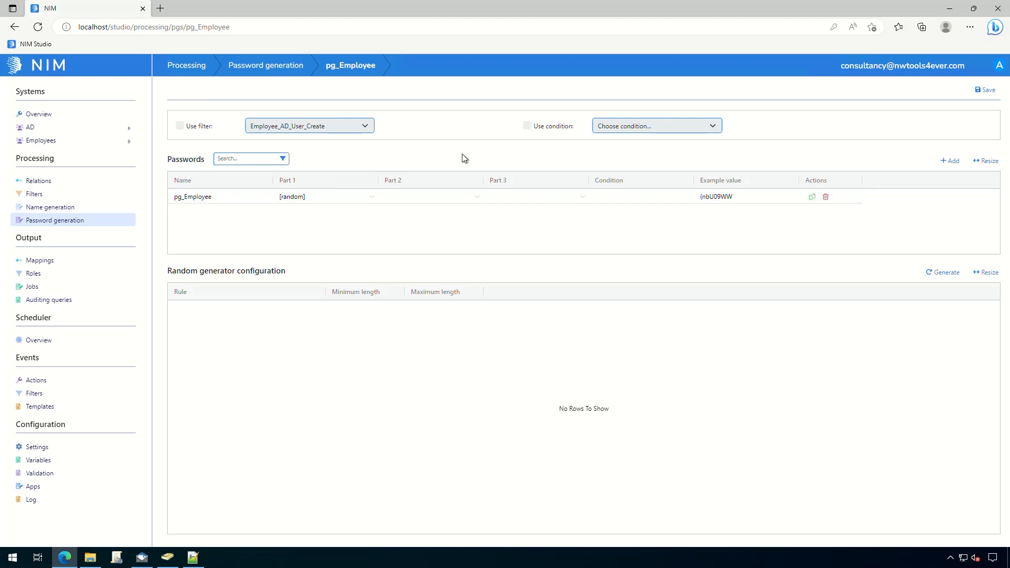
Enable the rule excluding similar characters for the random Part 1 of pg_Employee and save the generator
click(321, 198)
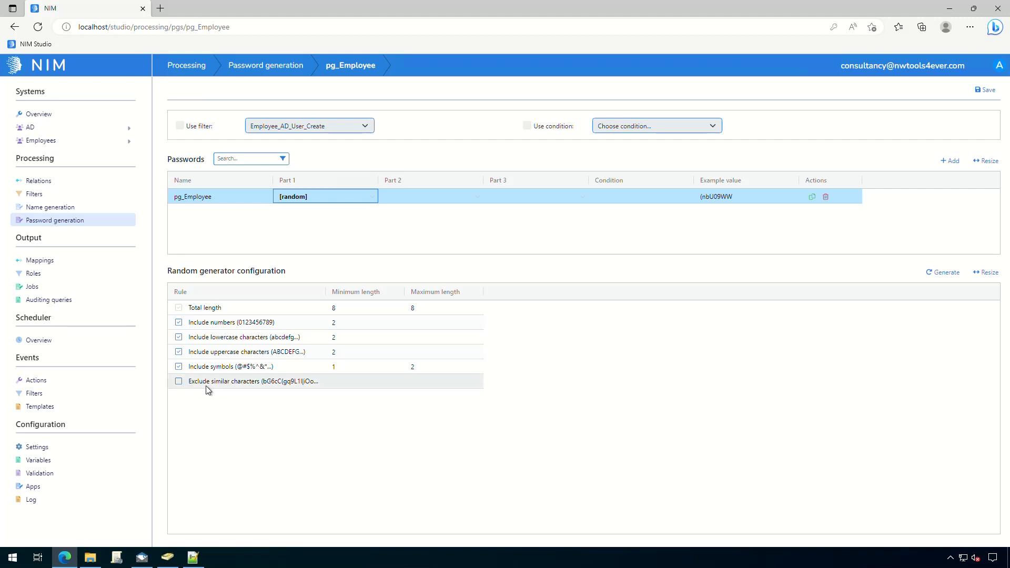
click(179, 383)
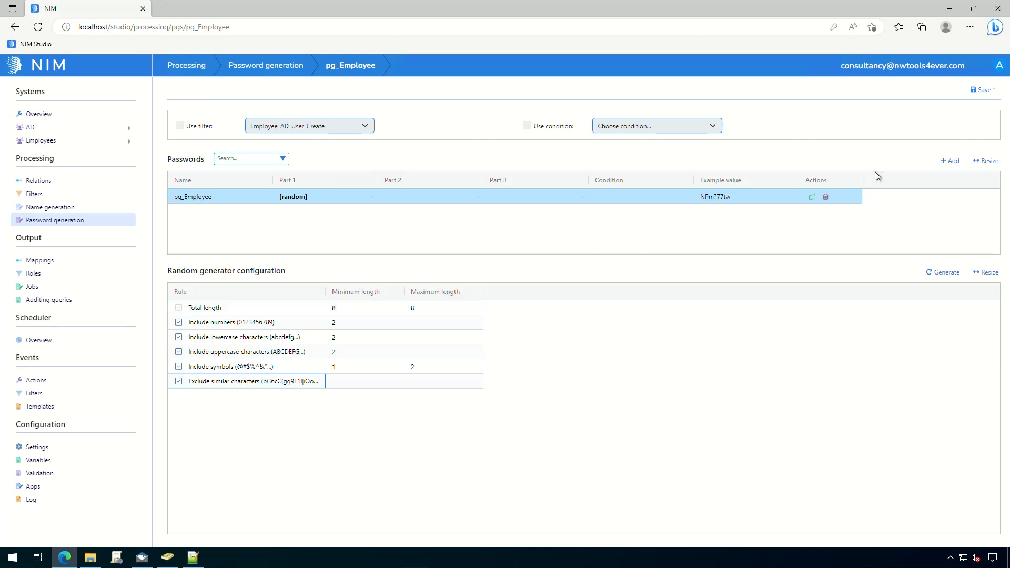
click(982, 90)
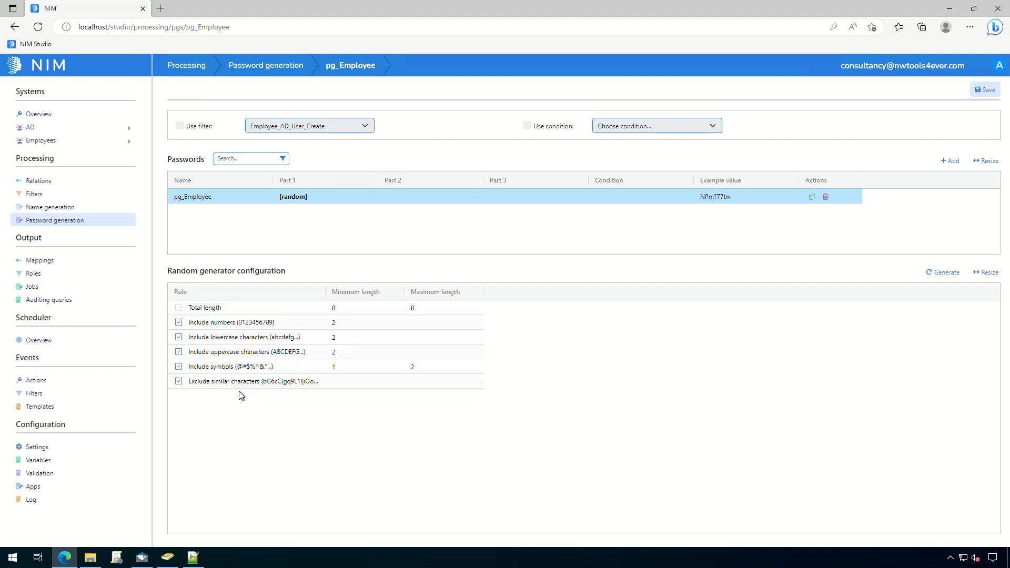
Add an output mapping named Employee_AD_UserCreate for the AD system with target Users and function UserCreate
click(40, 260)
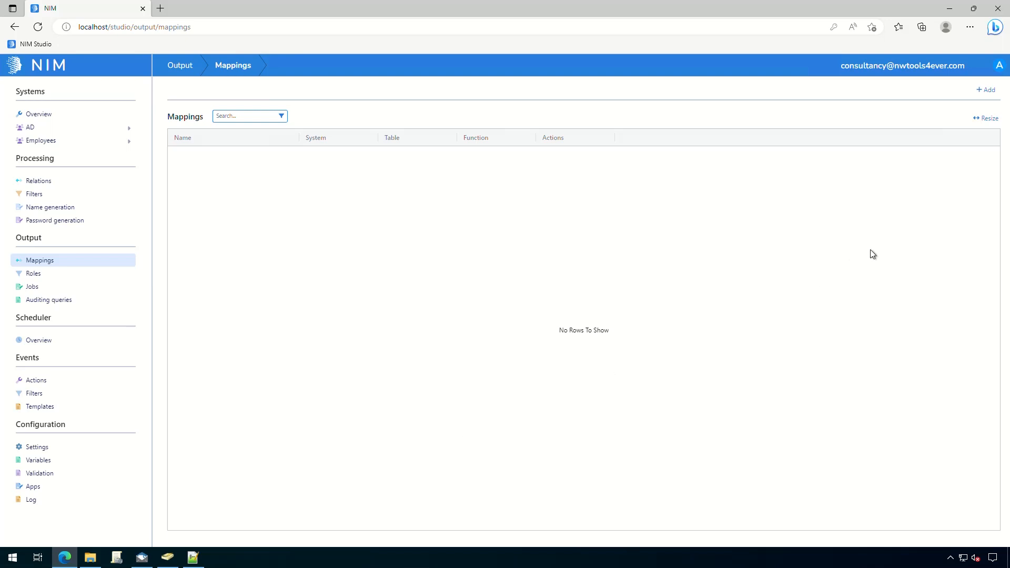
click(986, 92)
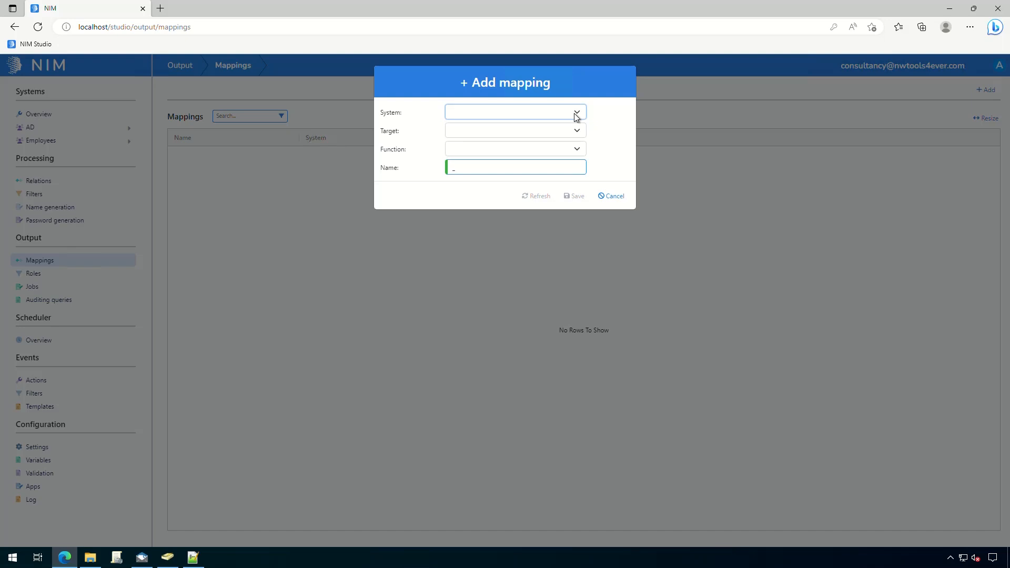
click(577, 114)
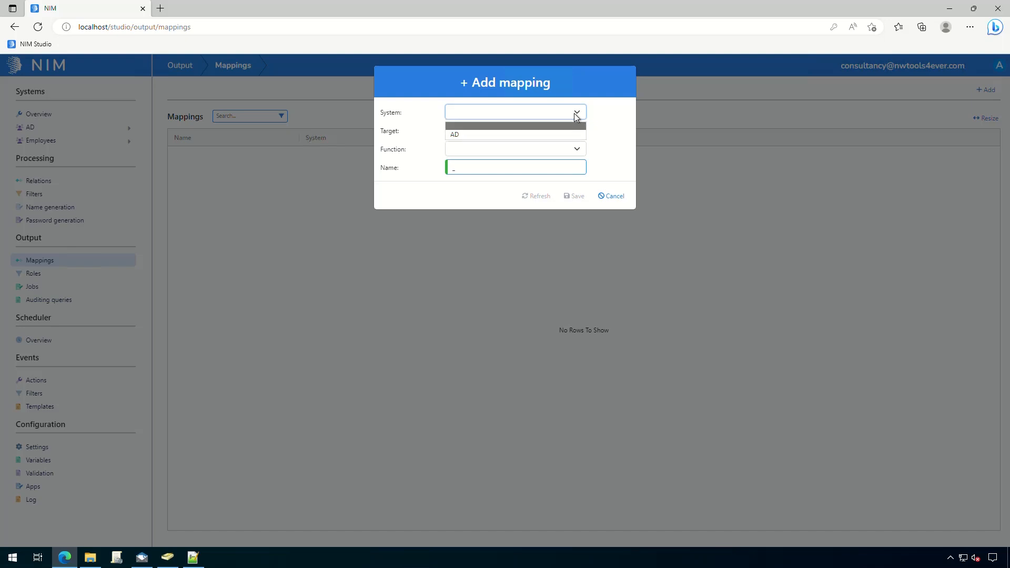
click(544, 134)
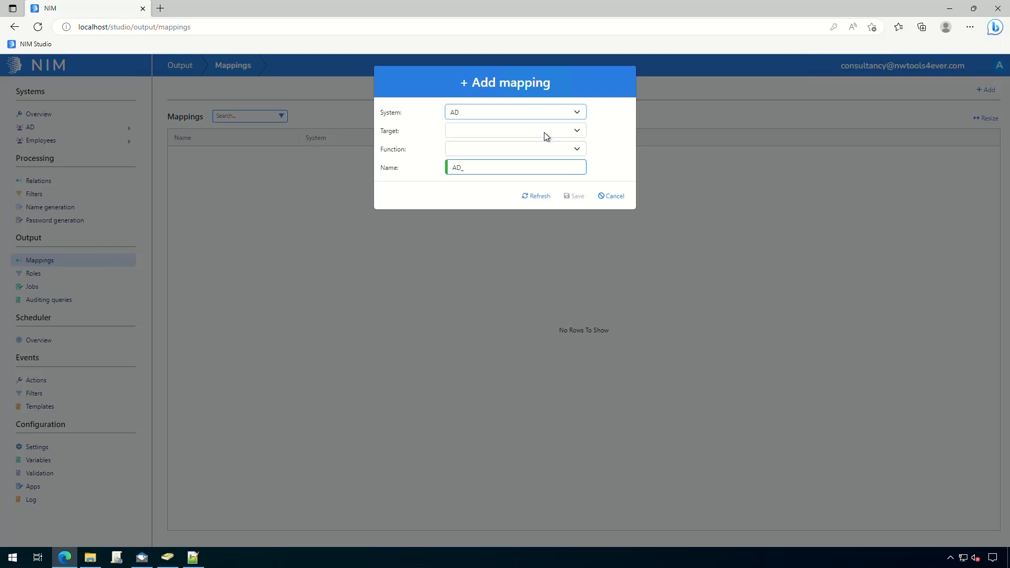
click(577, 131)
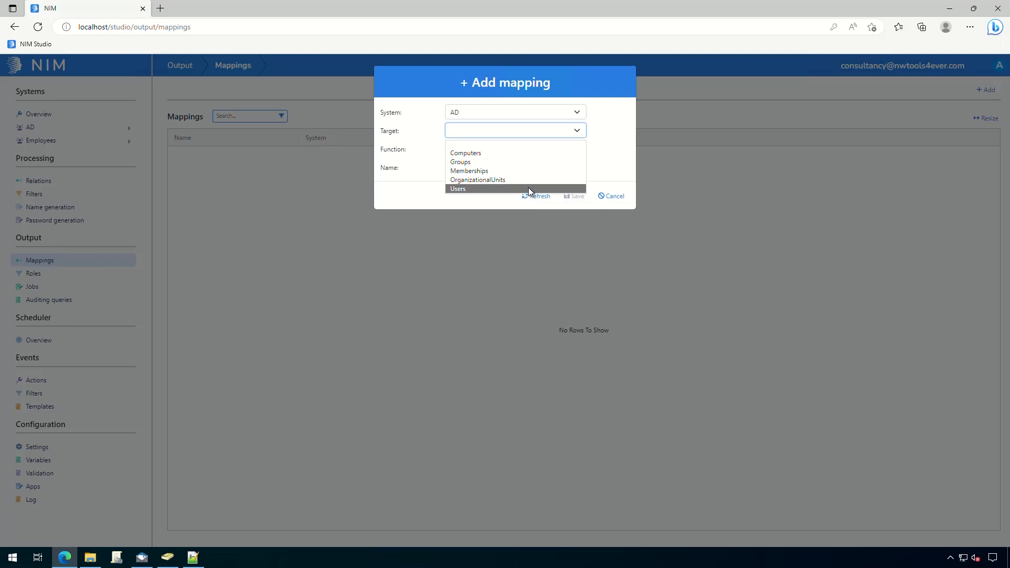
click(469, 190)
click(510, 154)
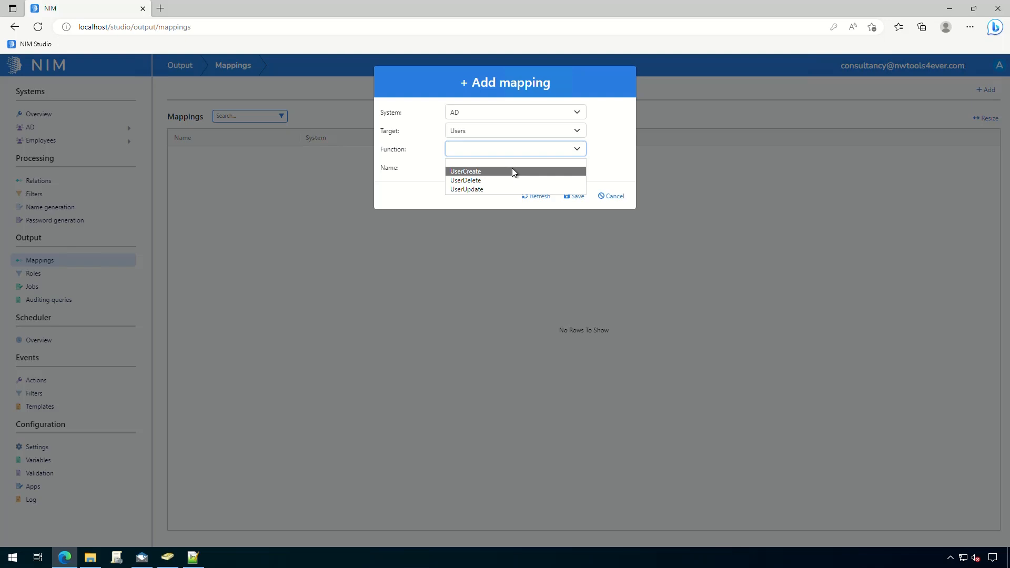
click(513, 171)
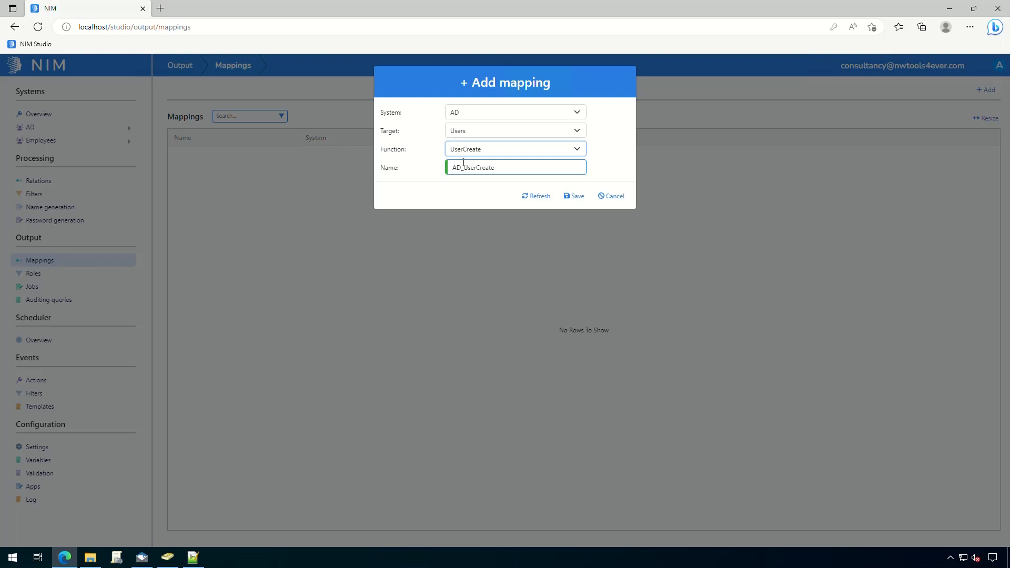
click(453, 168)
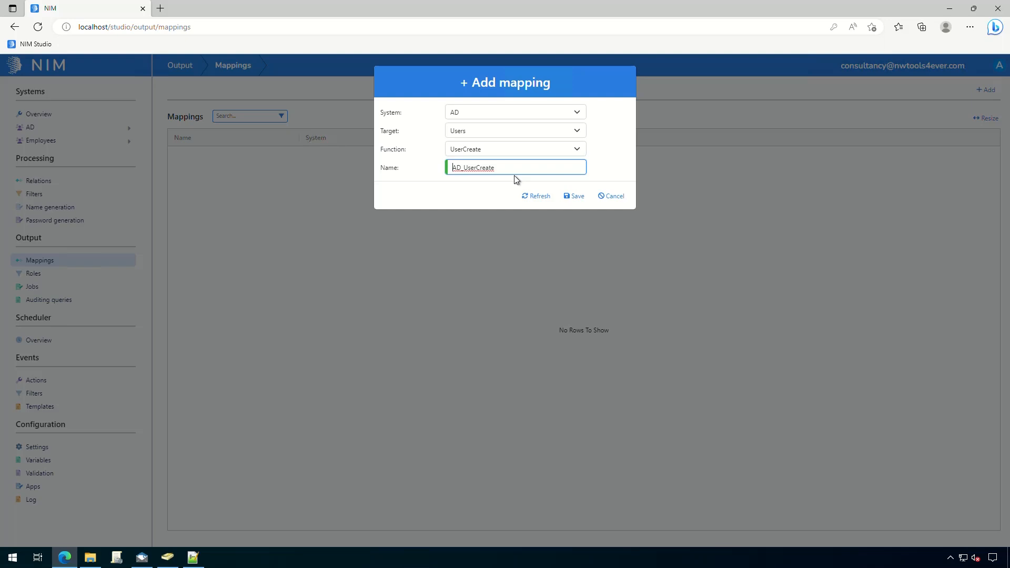
text(Employee_)
click(568, 204)
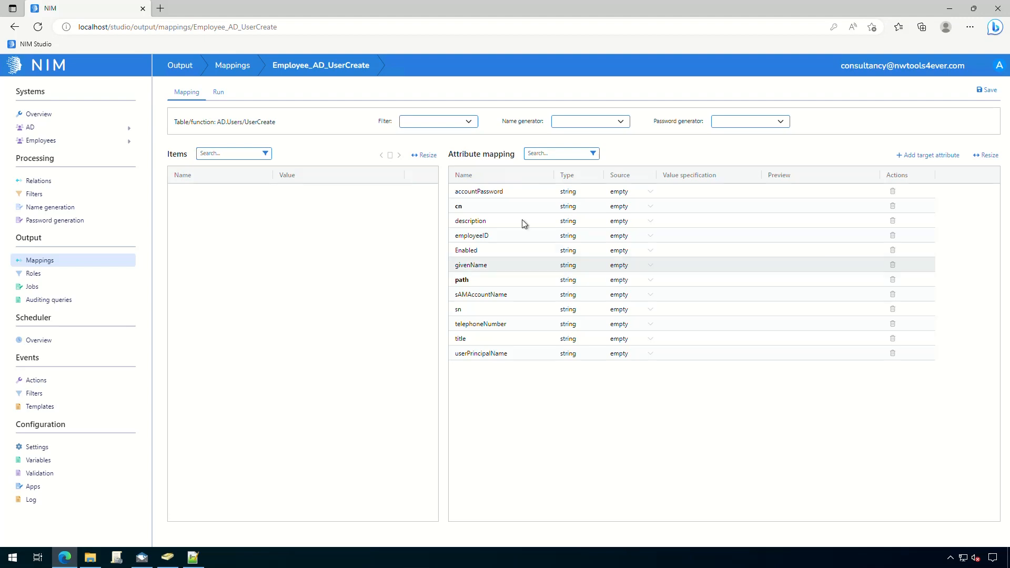
Assign the filter Employee_AD_User_Create, name generator ng_Employees and password generator pg_employee to the mapping
click(436, 124)
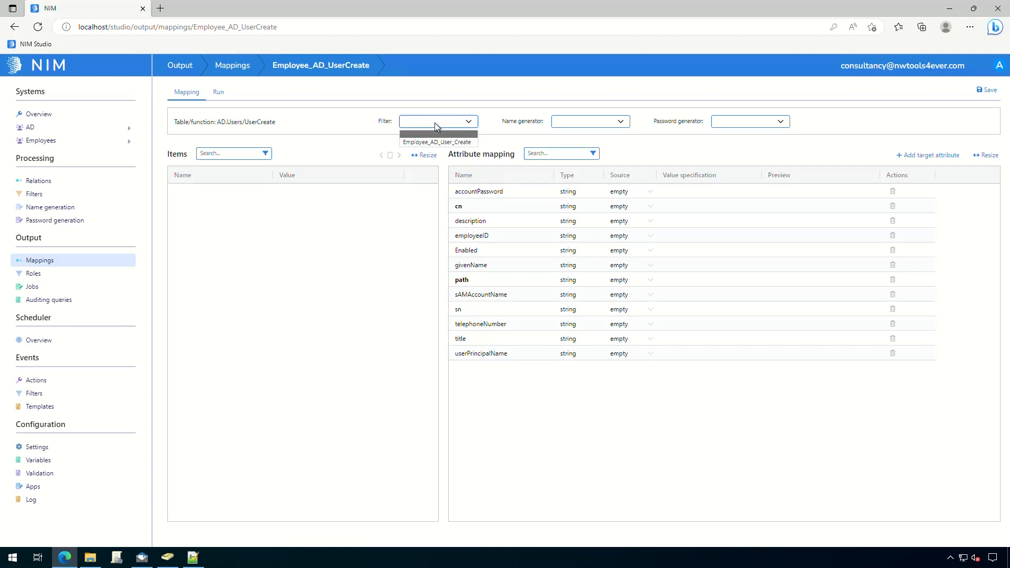
click(436, 141)
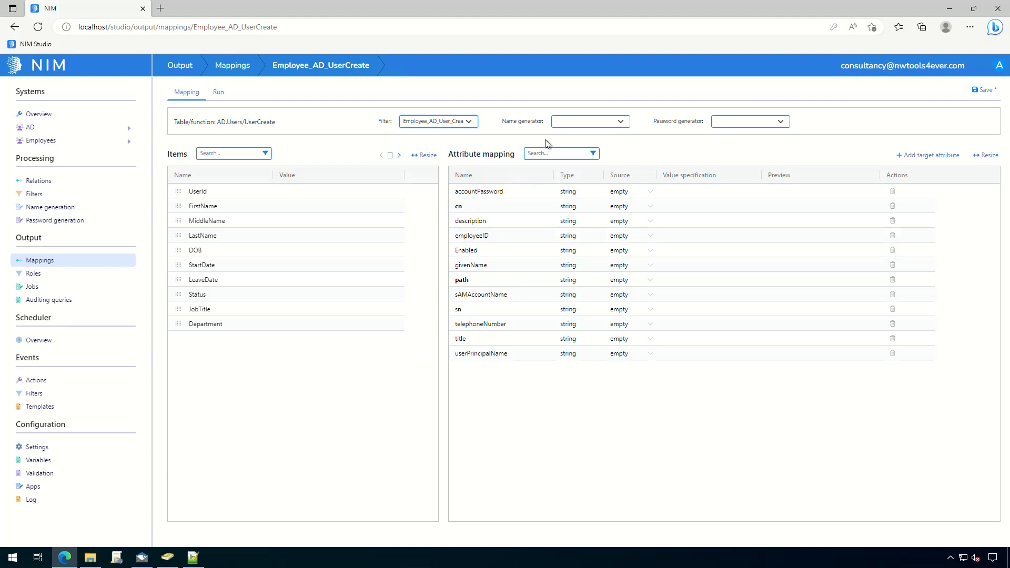
click(576, 124)
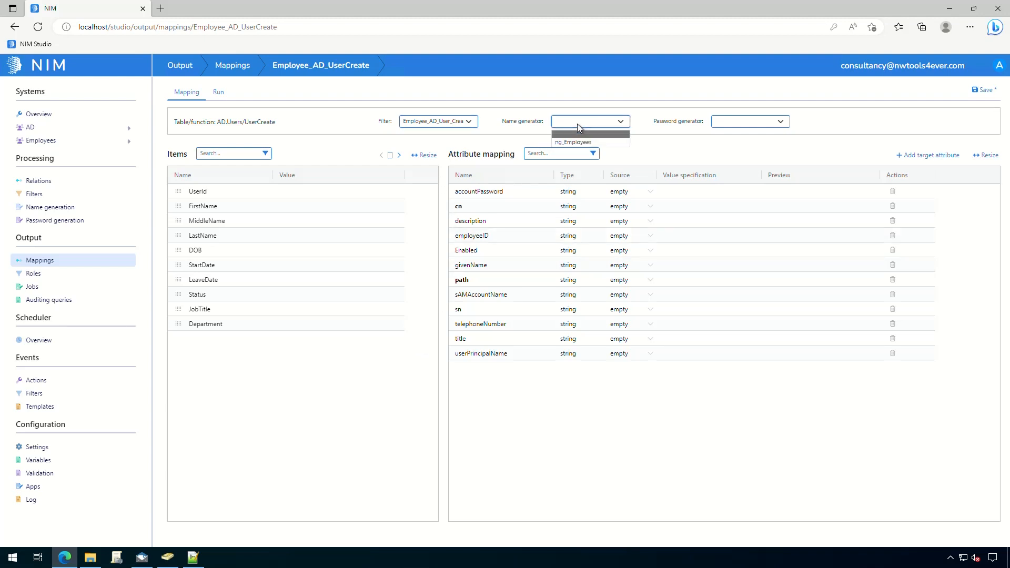
click(589, 140)
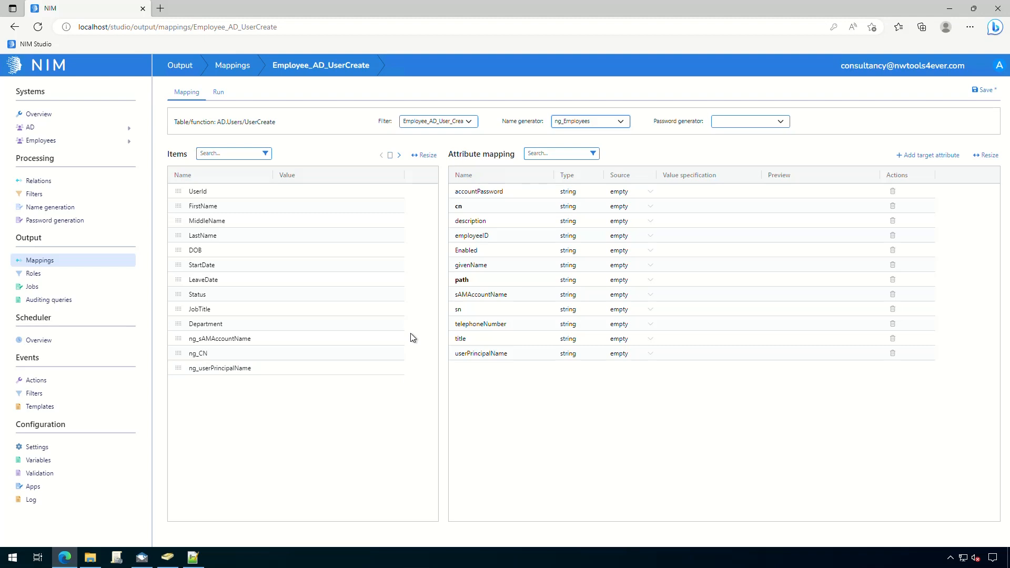
click(727, 123)
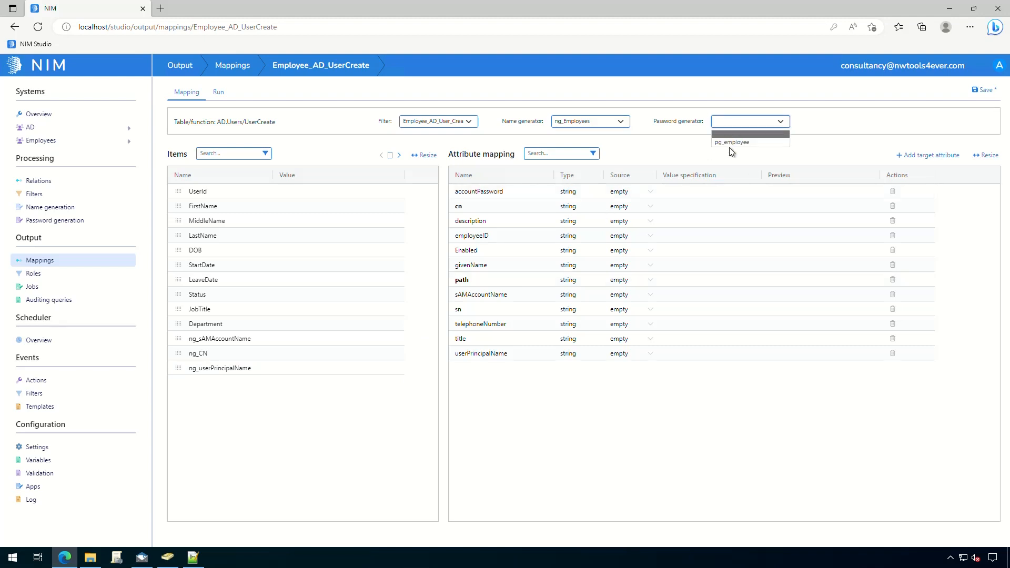
click(733, 141)
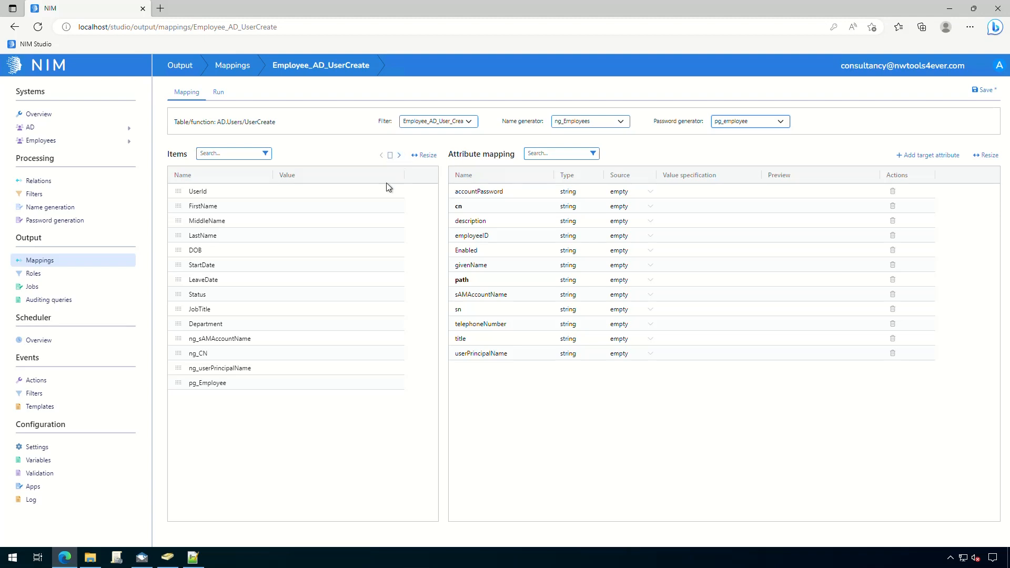
With a sample record loaded, map pg_Employee to accountPassword, ng_CN to cn, Department to description and UserId to employeeID
click(399, 155)
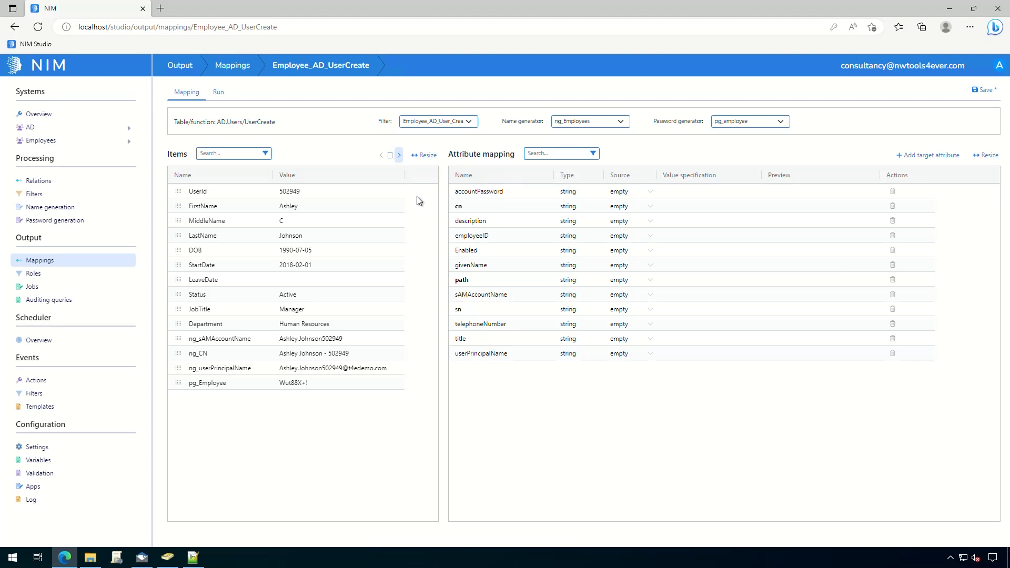
click(365, 188)
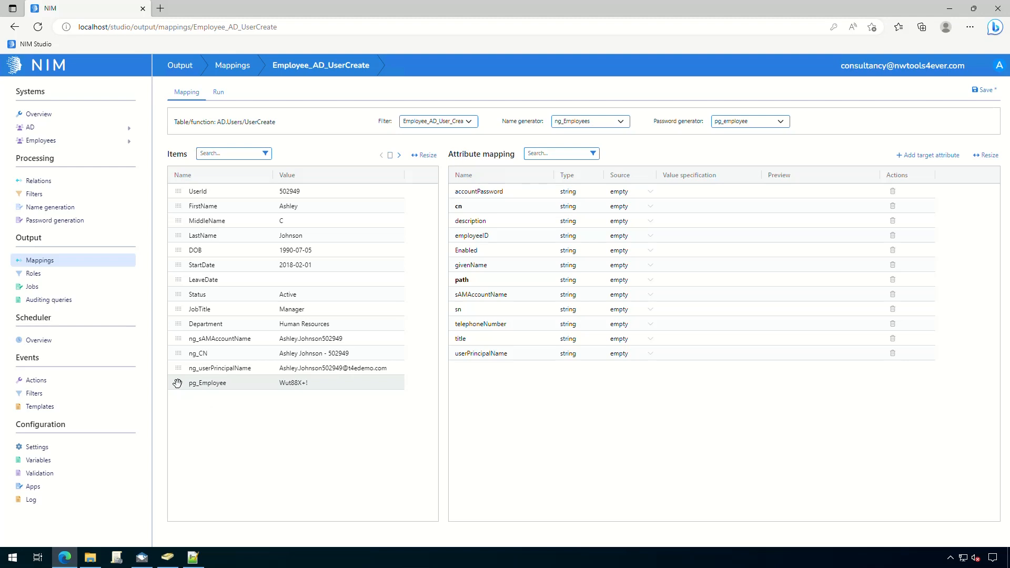
drag(177, 383, 715, 194)
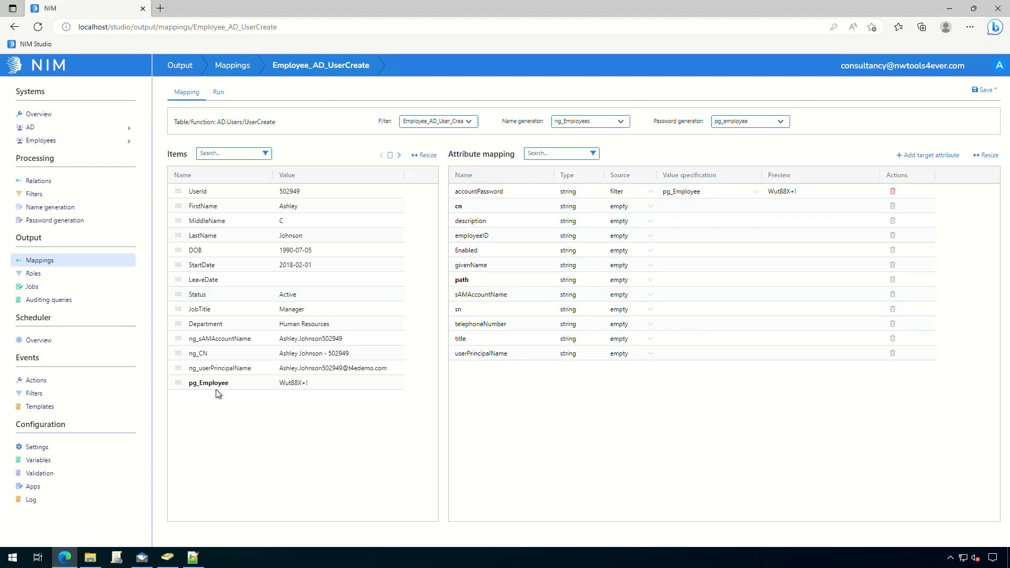
drag(177, 351, 671, 209)
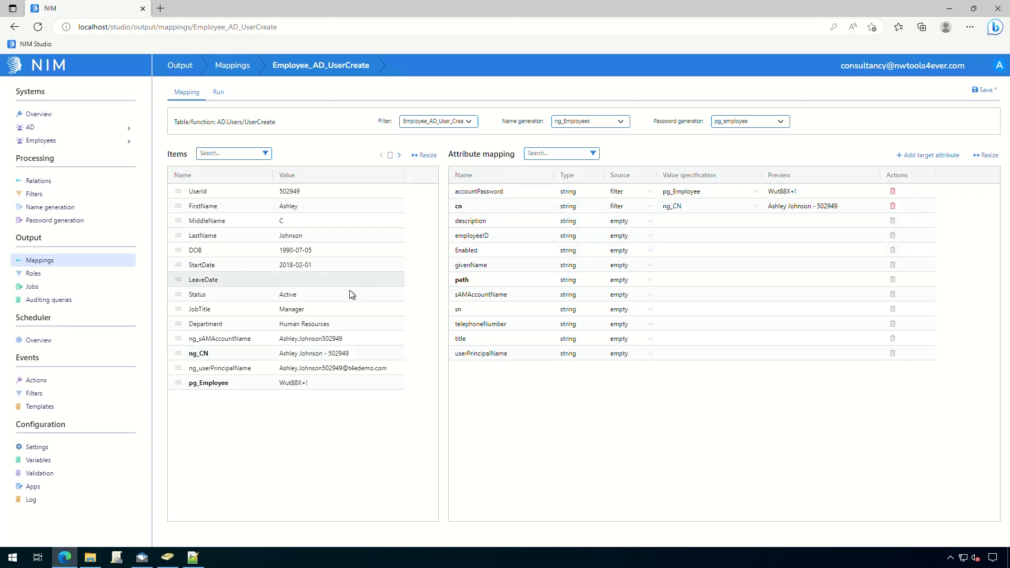
drag(177, 324, 669, 221)
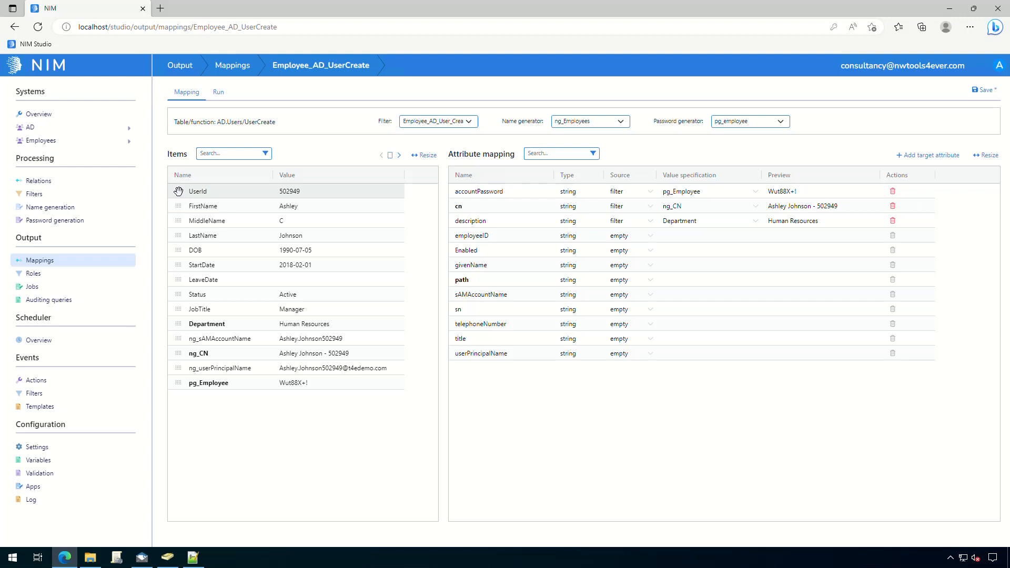
drag(197, 195, 693, 242)
Set the Enabled attribute to the constant value true
click(679, 252)
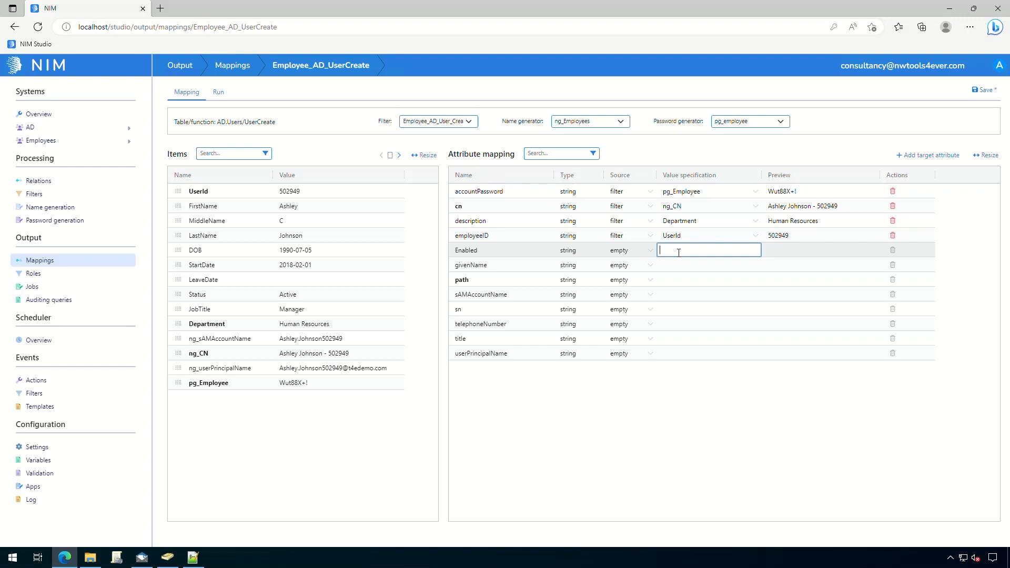
text(true)
key(Return)
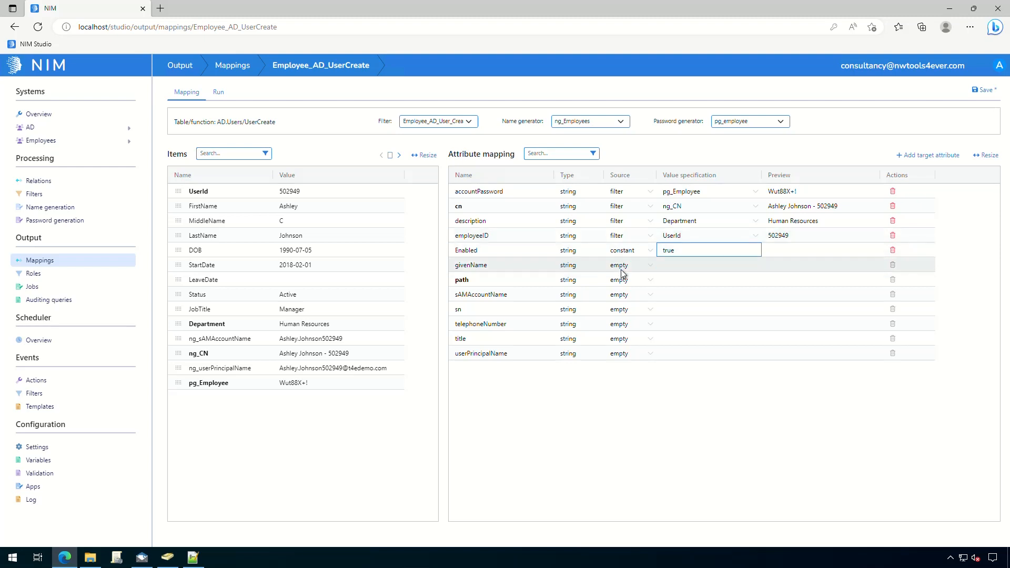
click(500, 427)
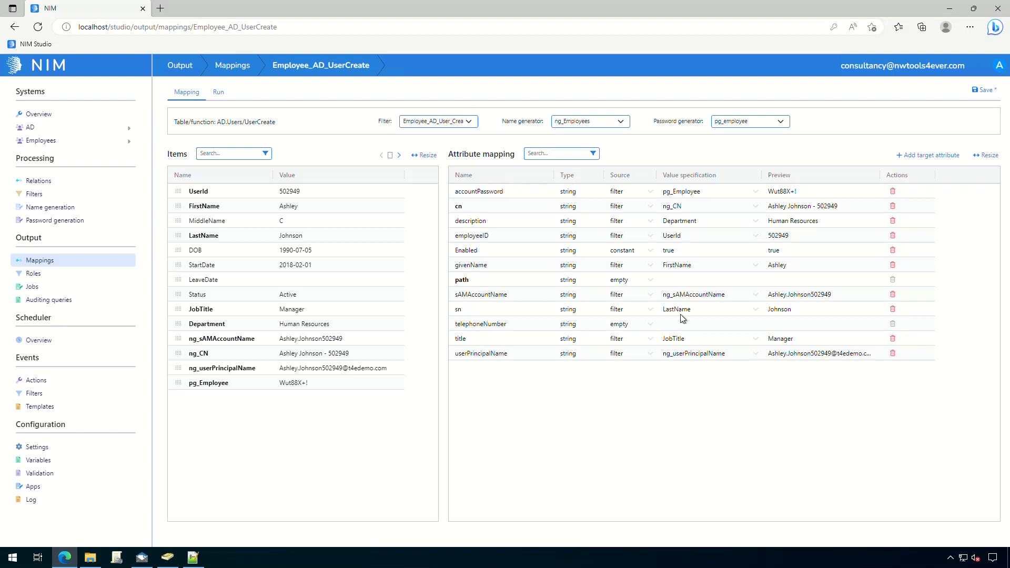
Check the NIM unit in Active Directory Users and Computers, set the path attribute to OU=NIM,DC=t4edemo,DC=com and save the mapping
click(680, 281)
click(167, 556)
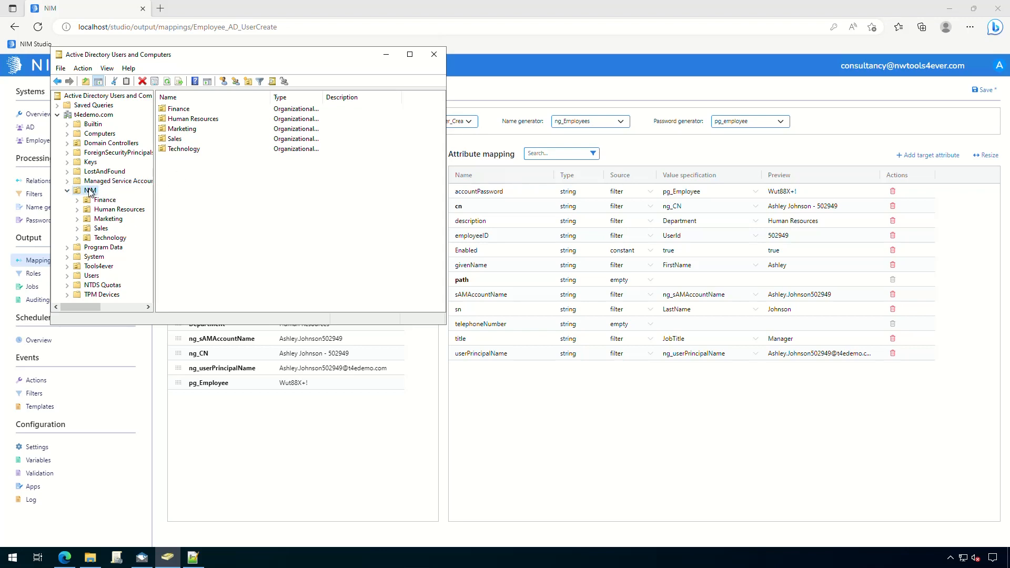
click(385, 54)
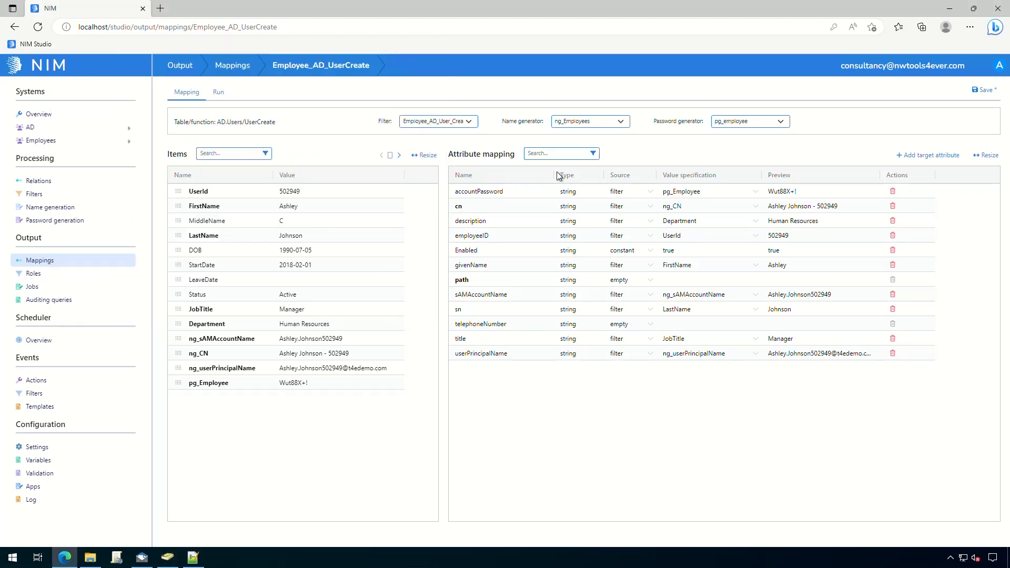
click(678, 280)
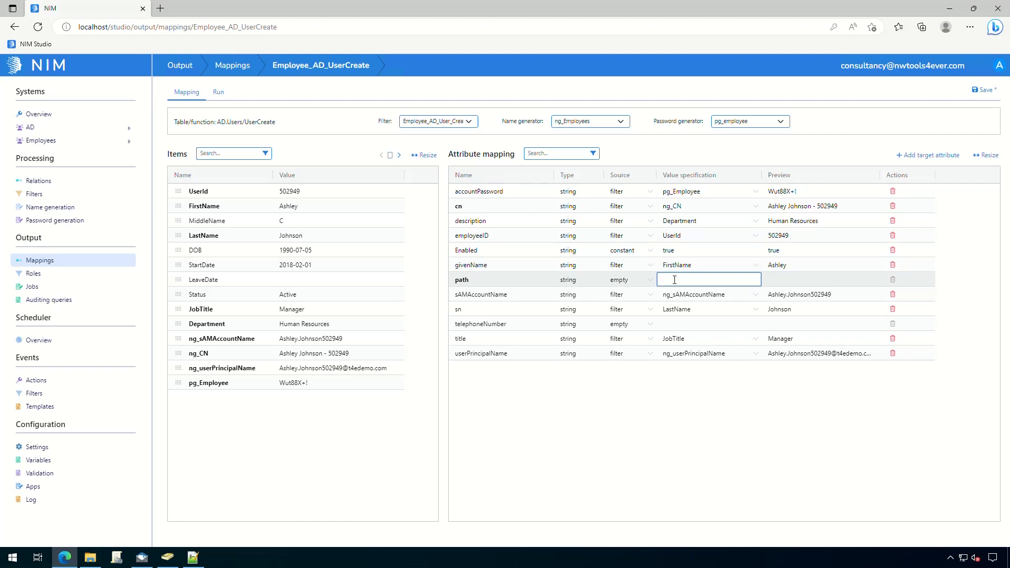
text(OU=NIM,DC=t4edemo,DC=com)
click(704, 413)
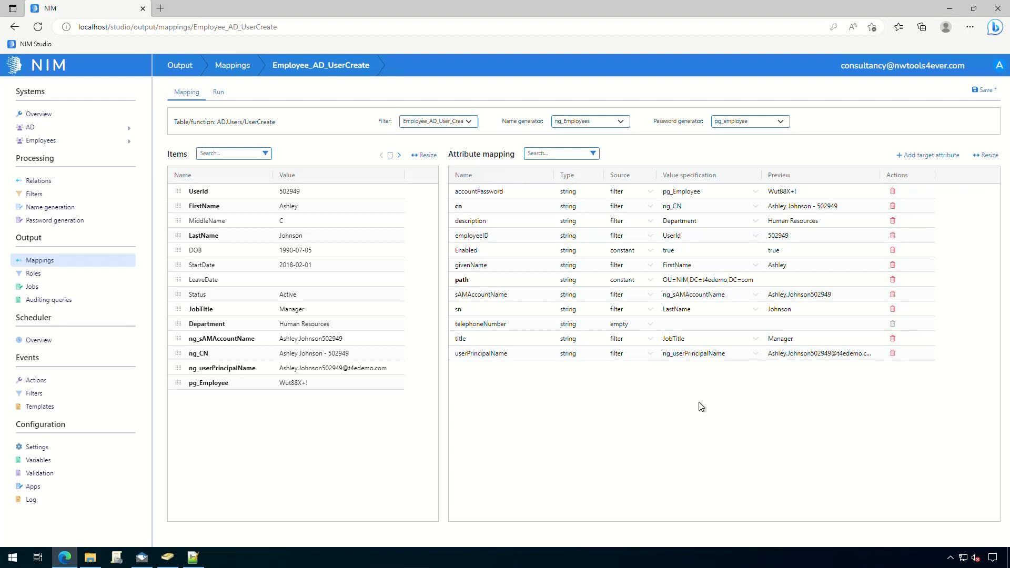
click(987, 92)
Run the Employee_AD_UserCreate mapping for the Human Resources manager's record only and review the output of the user creation
click(212, 100)
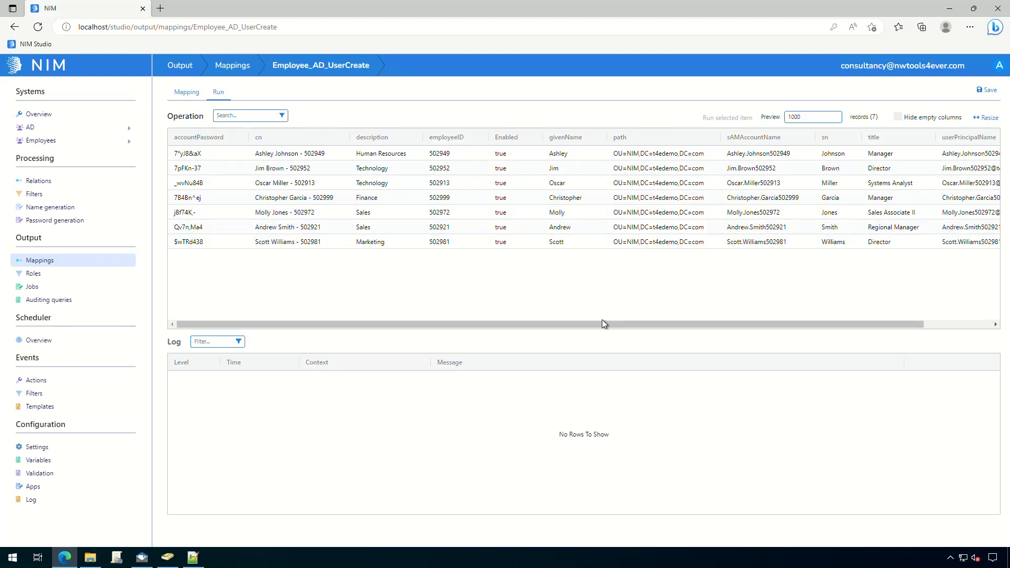
drag(606, 326, 523, 322)
click(661, 157)
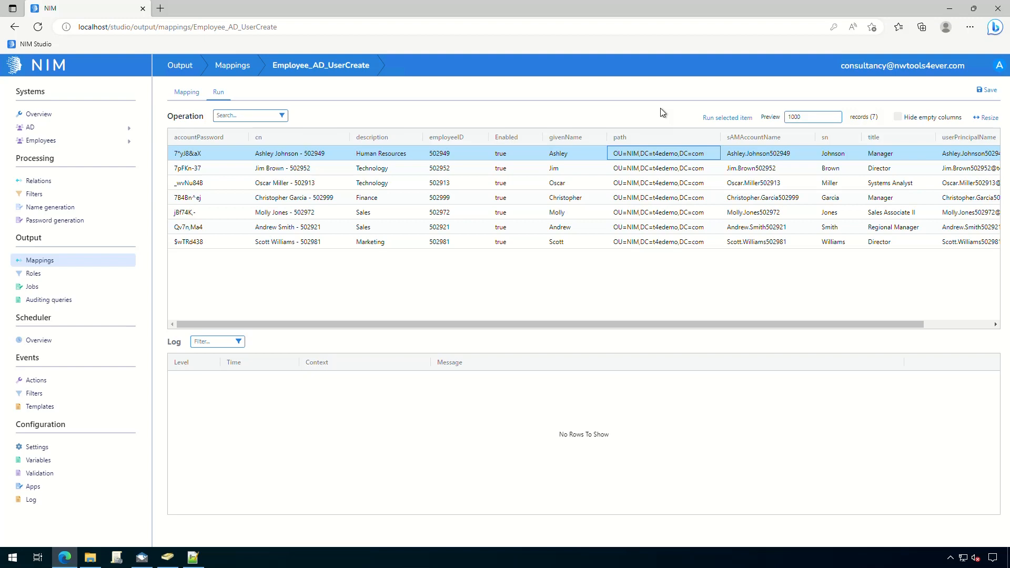
click(714, 118)
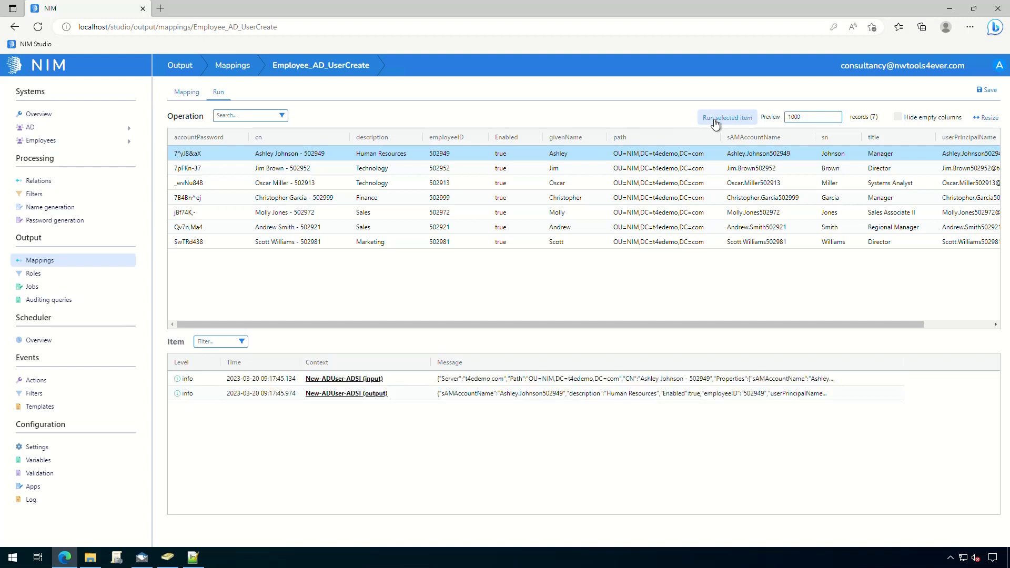
click(370, 394)
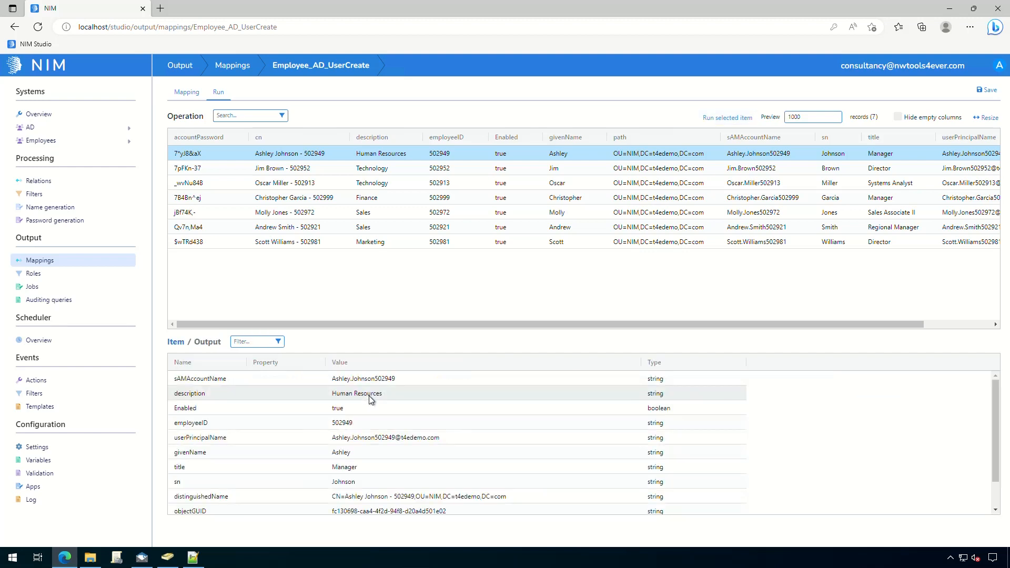
scroll(497, 444, down, 1)
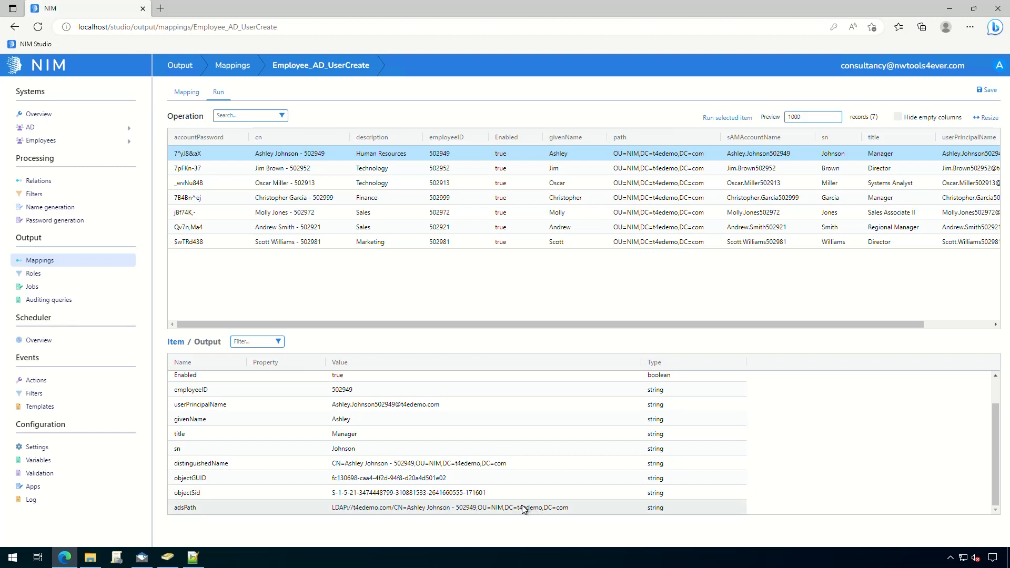
scroll(505, 484, up, 1)
scroll(466, 458, up, 1)
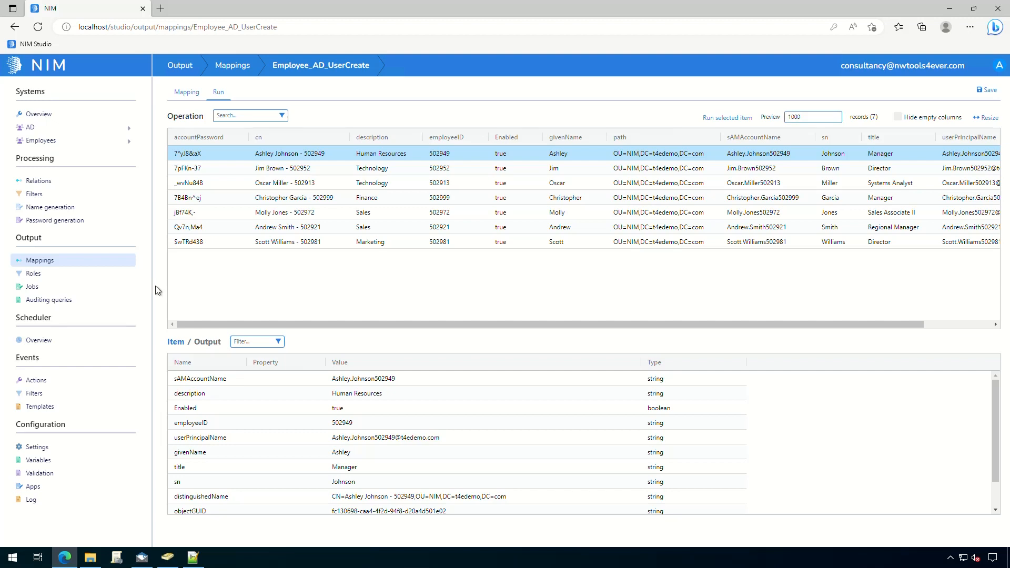
Add an output job named Employee_AD
click(106, 289)
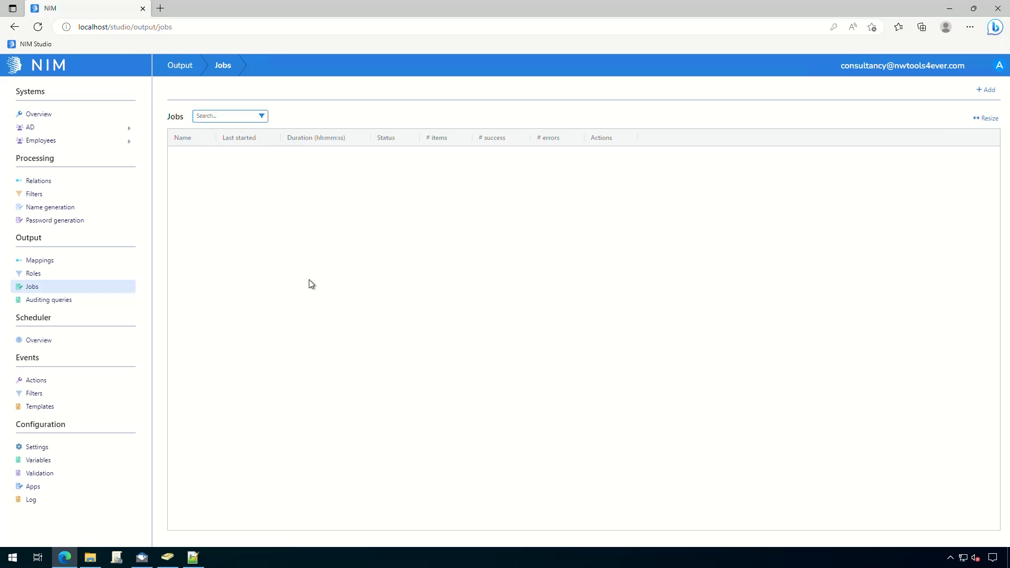
click(985, 94)
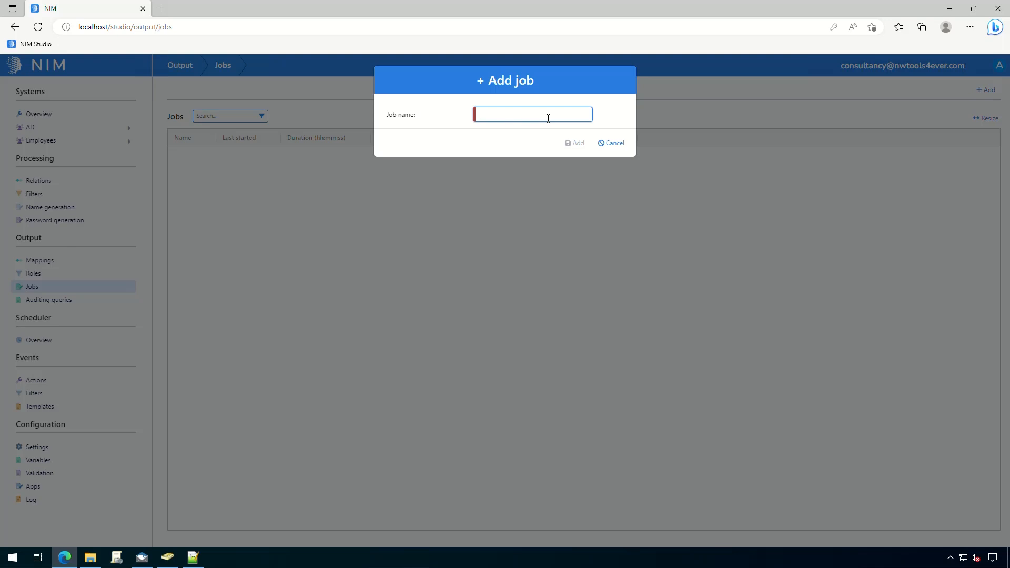
text(Employee_AD)
click(572, 143)
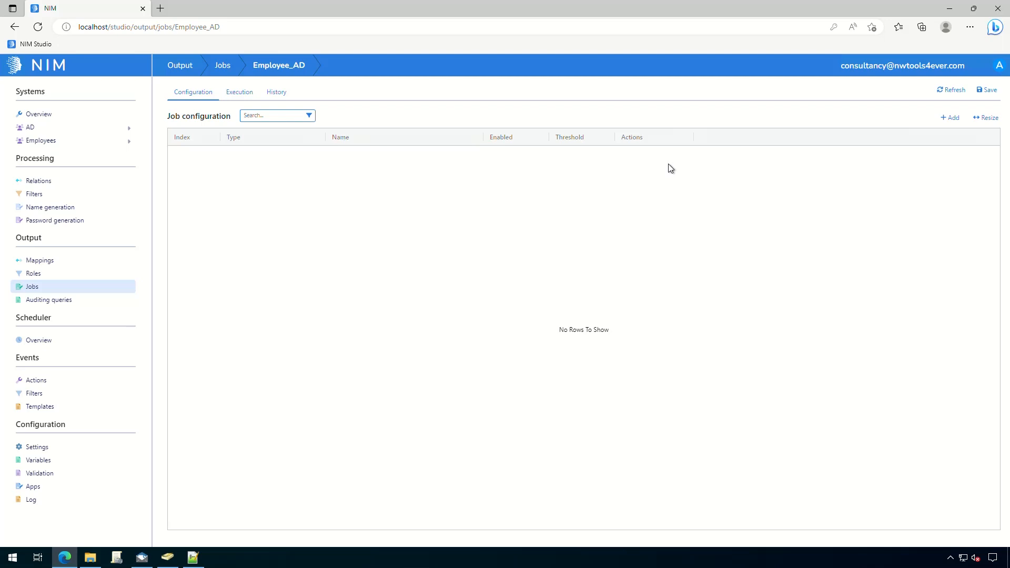
Add a crud entry for the Employee_AD_UserCreate mapping to the job configuration and save the job
click(951, 119)
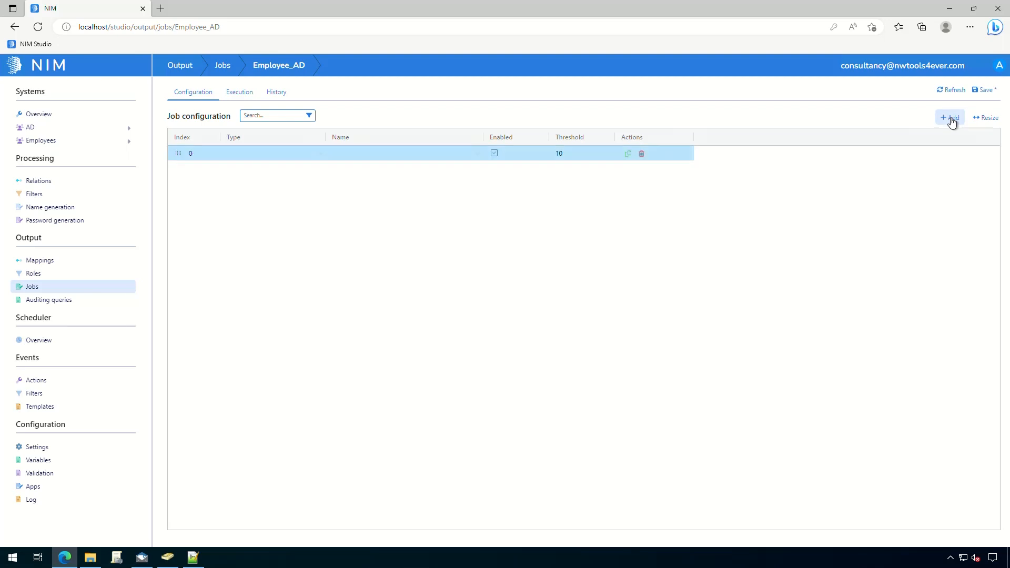
click(253, 153)
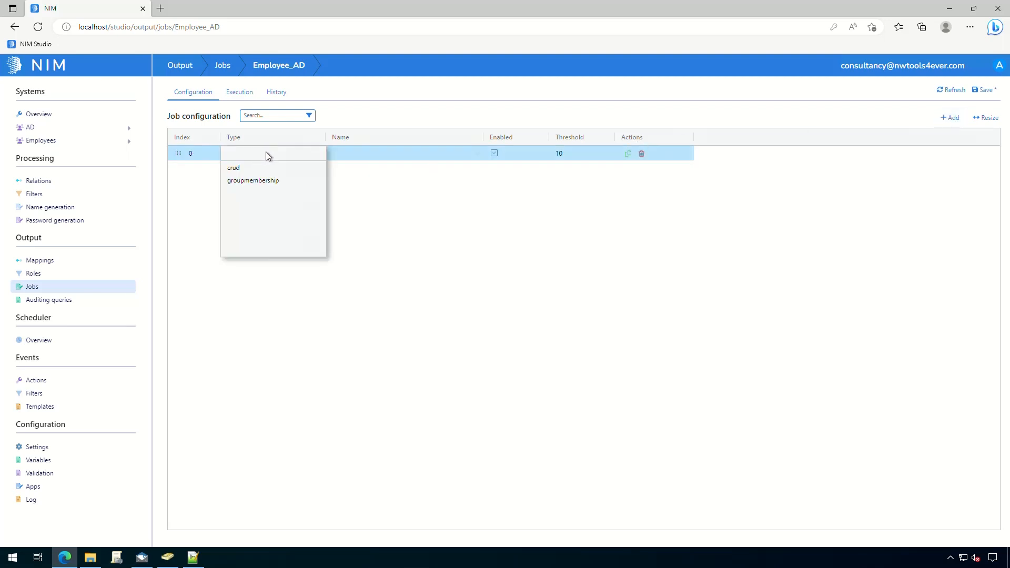
click(243, 167)
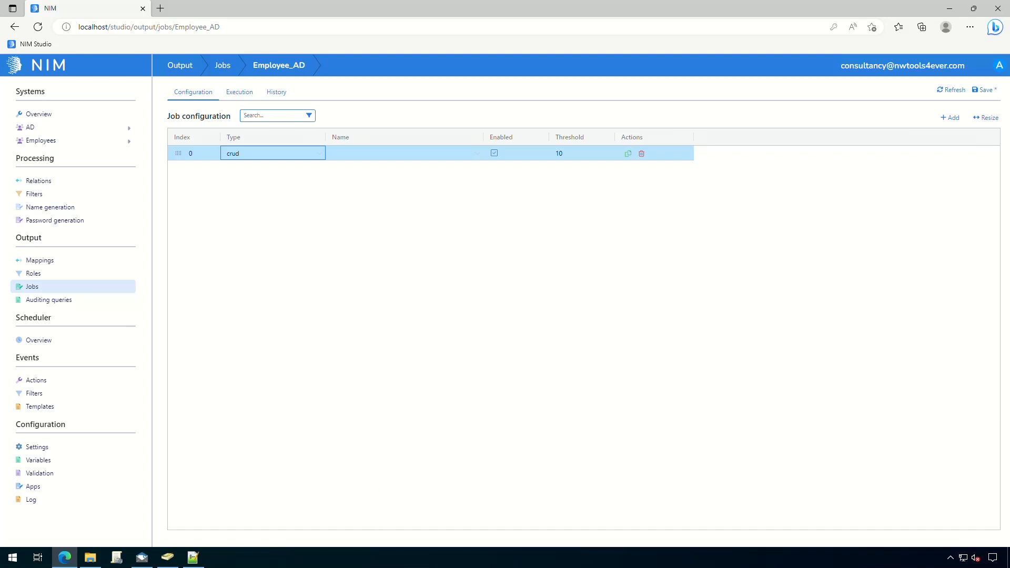
click(470, 153)
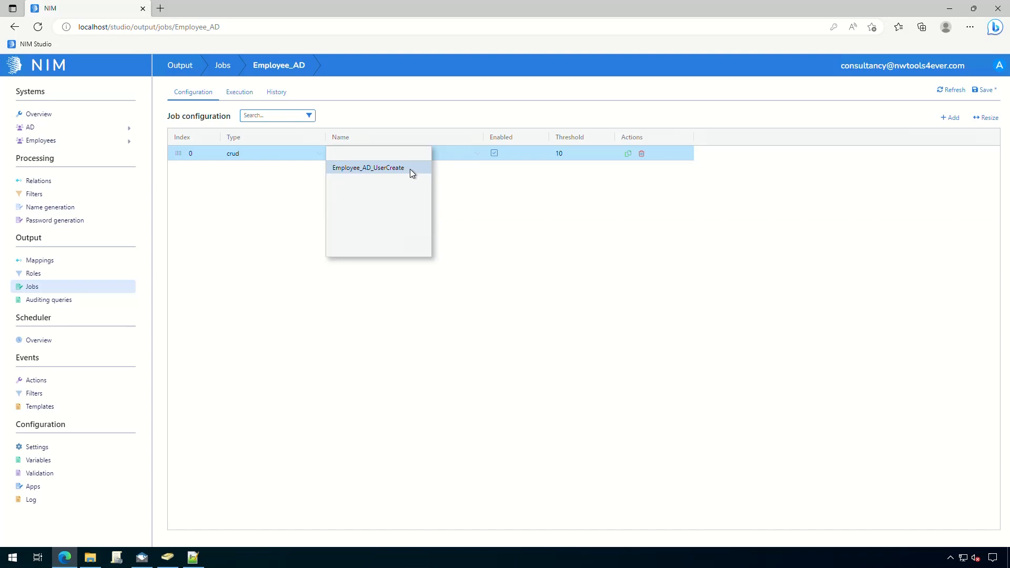
click(380, 167)
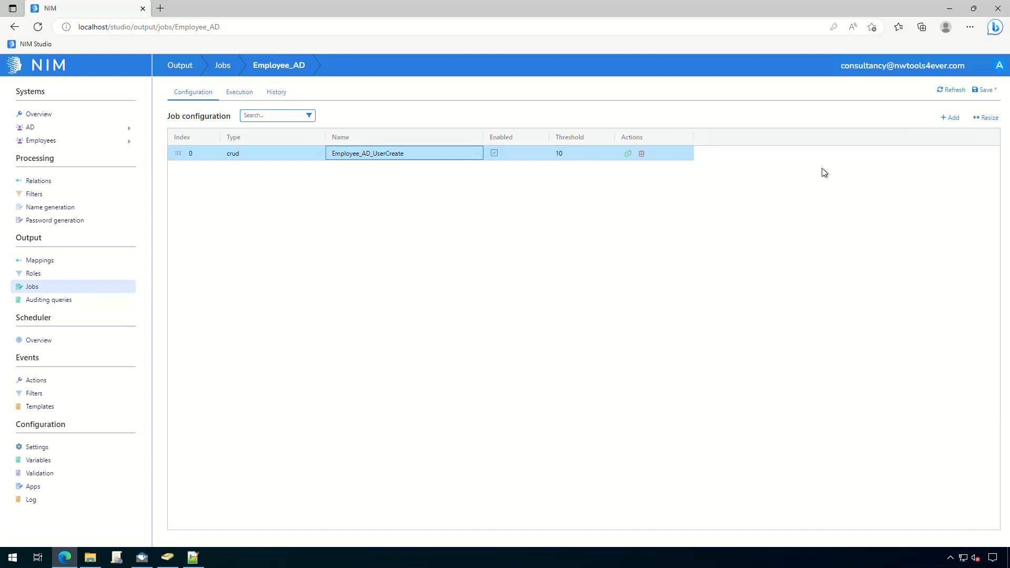
click(982, 89)
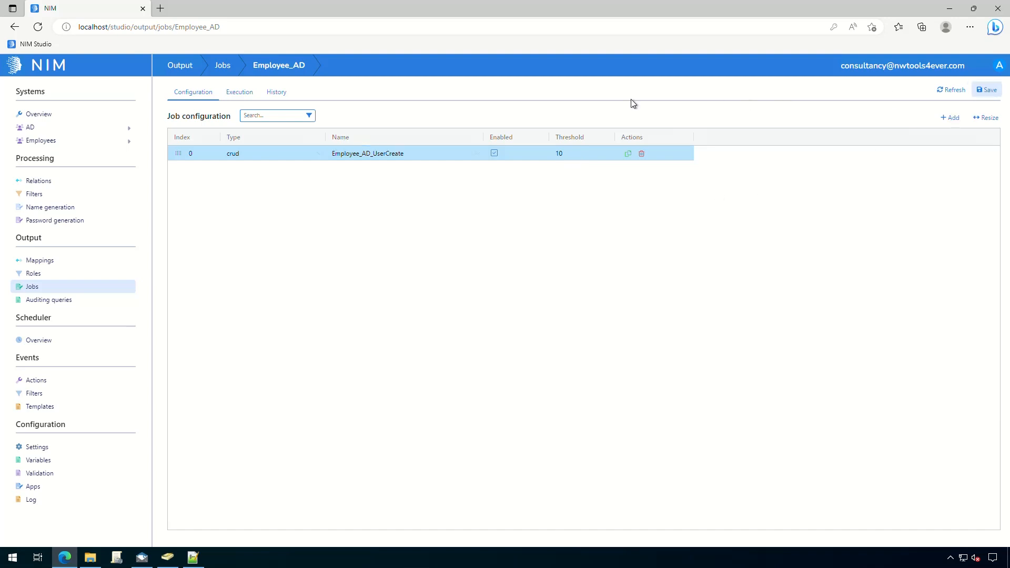
Evaluate the Employee_AD job and open the task evaluation for Employee_AD_UserCreate
click(241, 93)
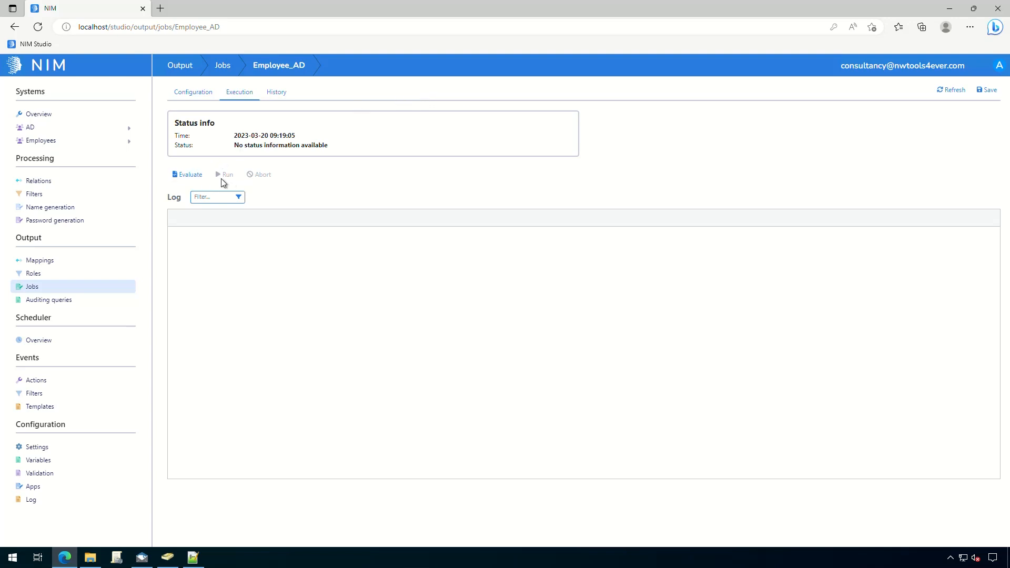
click(187, 176)
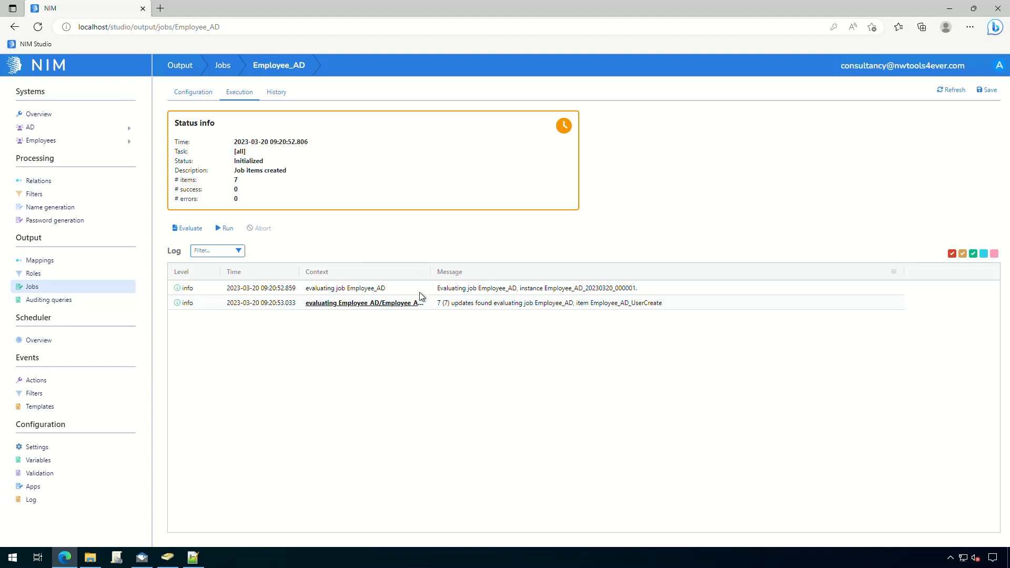
click(399, 304)
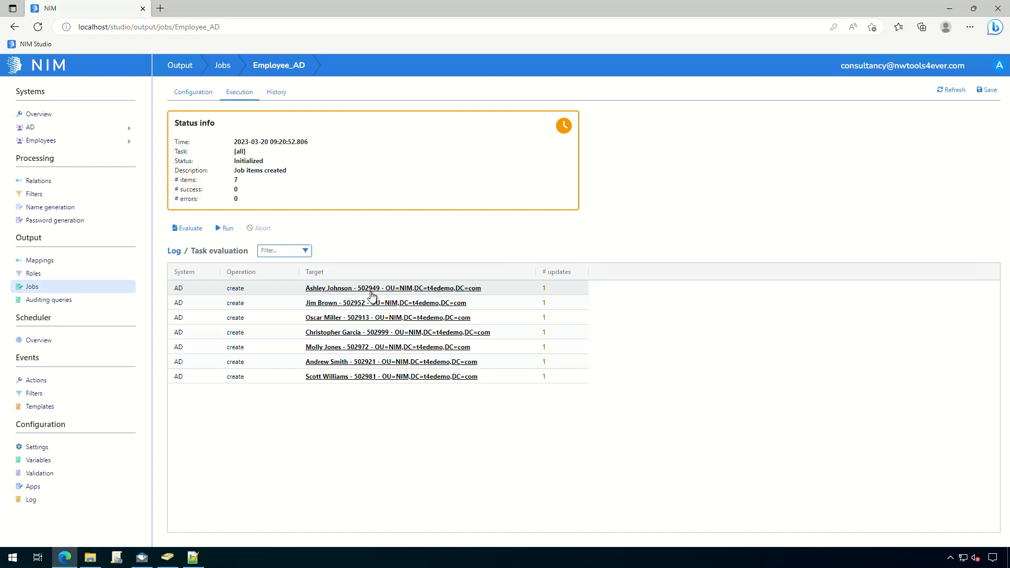
Collect the AD system's data again and re-evaluate the Employee_AD job
click(40, 113)
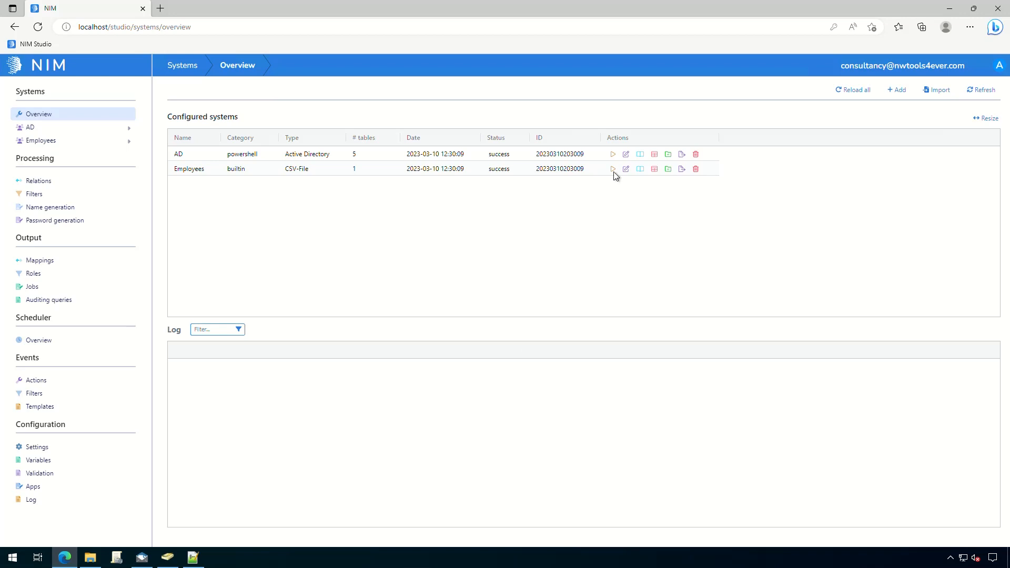
click(613, 155)
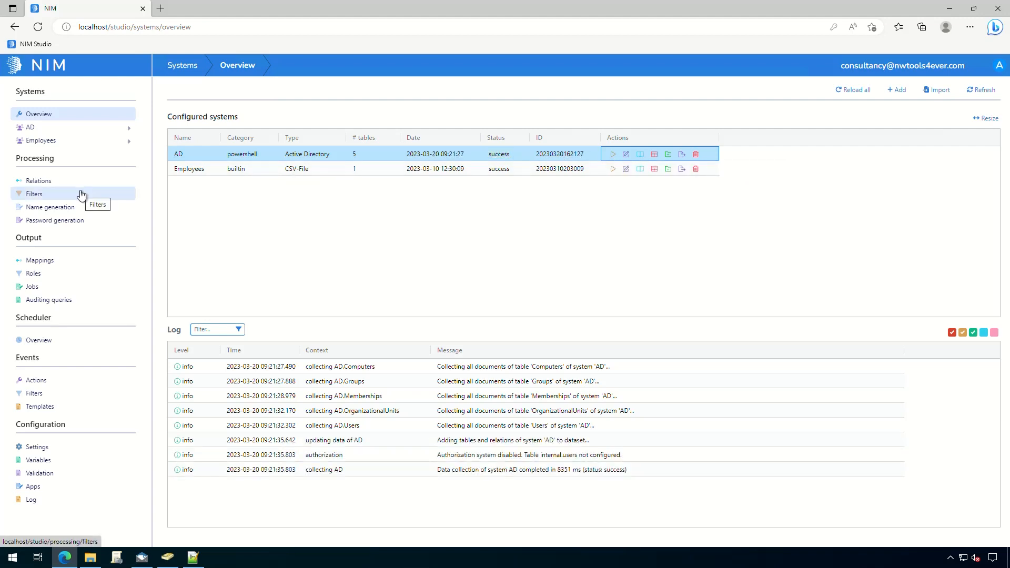
click(38, 287)
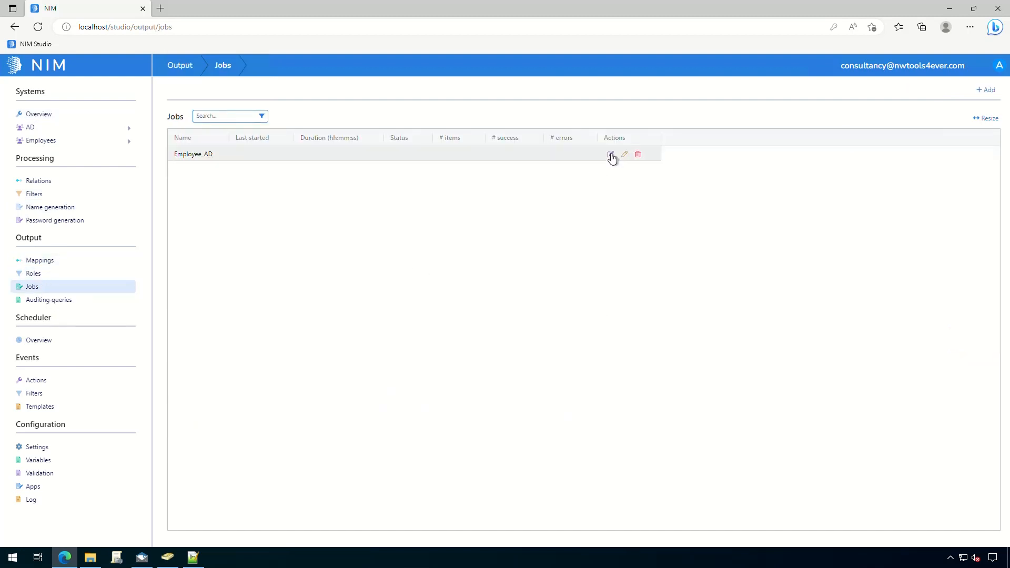
click(611, 155)
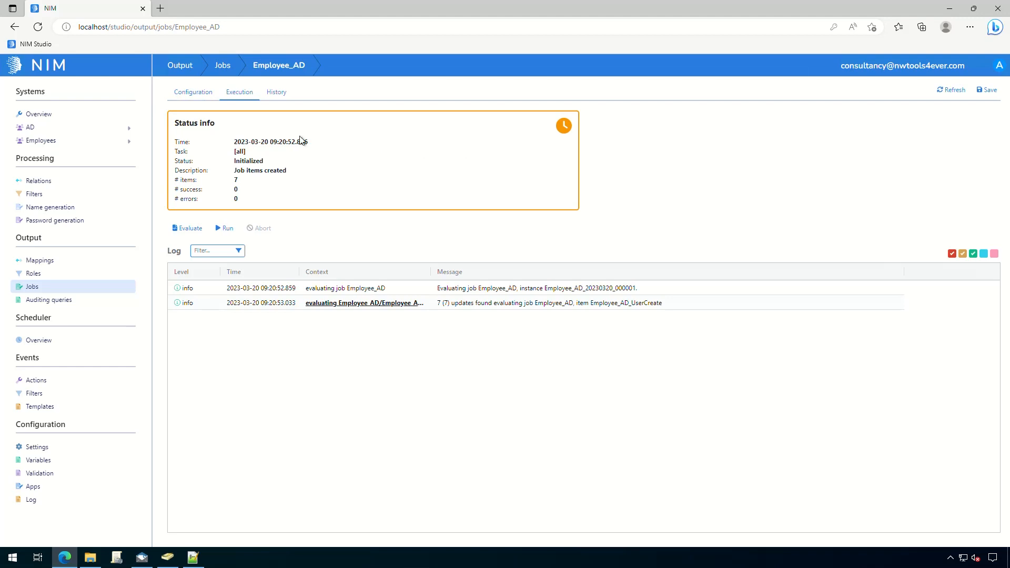
click(185, 231)
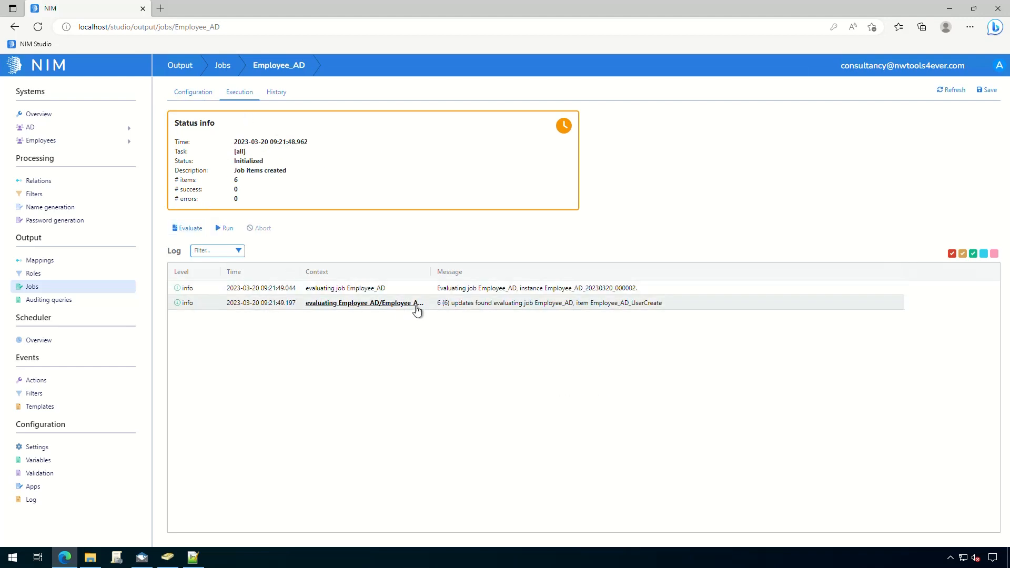
Widen the log's Context column and review which users the refreshed Employee_AD_UserCreate evaluation would create
drag(430, 276, 496, 276)
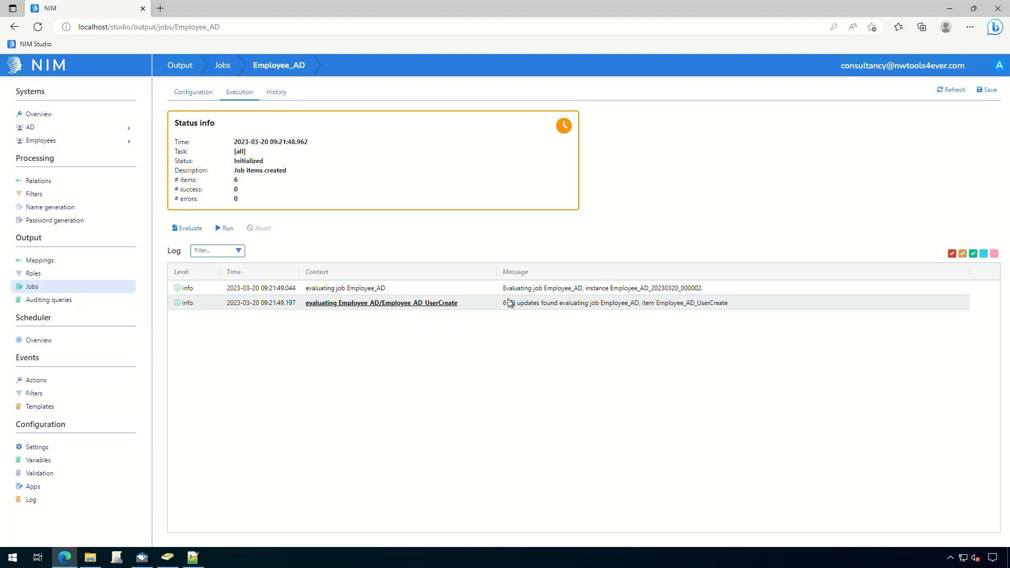
click(427, 304)
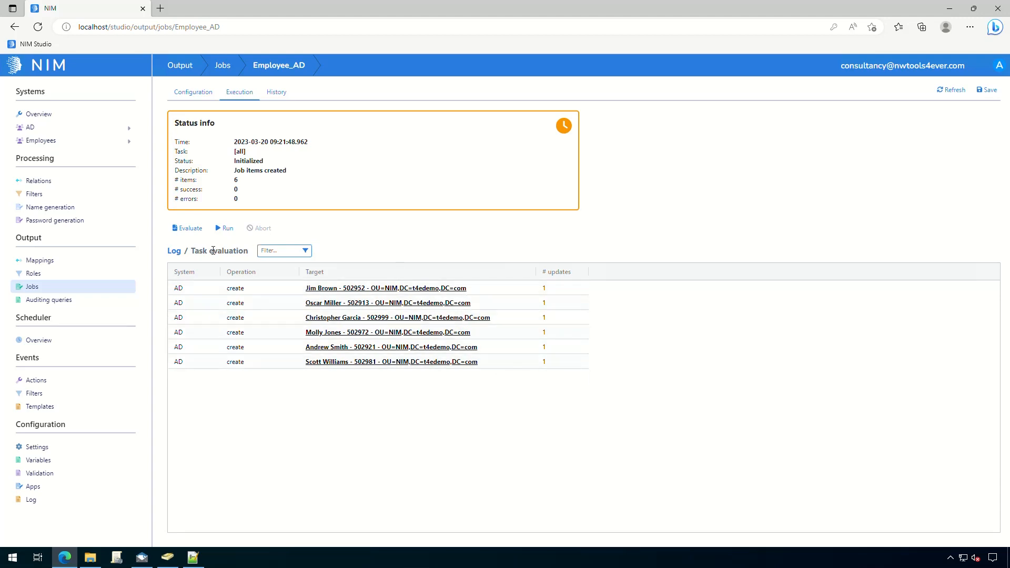
click(174, 251)
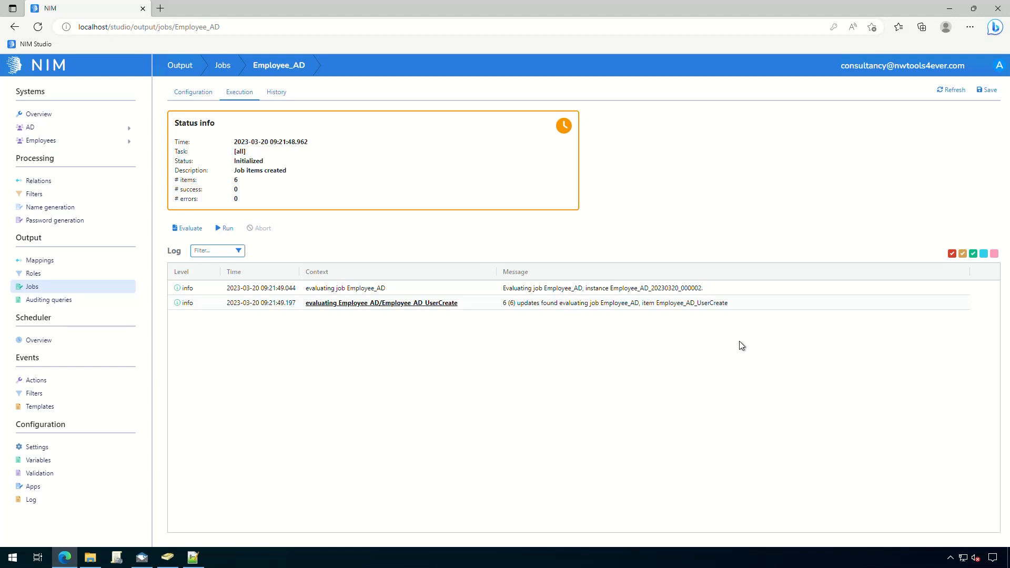
Switch to Active Directory Users and Computers and refresh the NIM unit to check for the newly created user
click(168, 557)
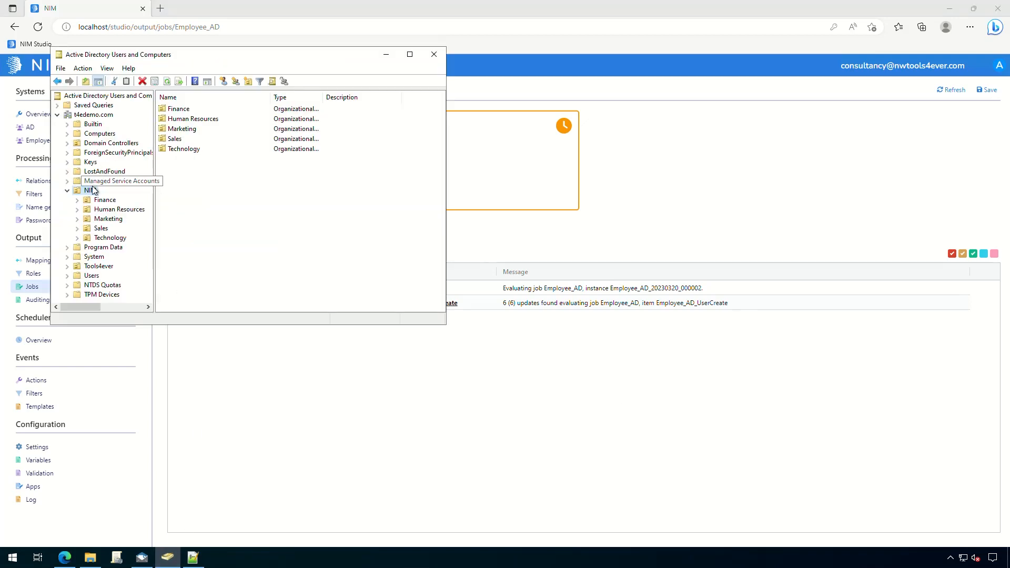
key(F5)
click(229, 110)
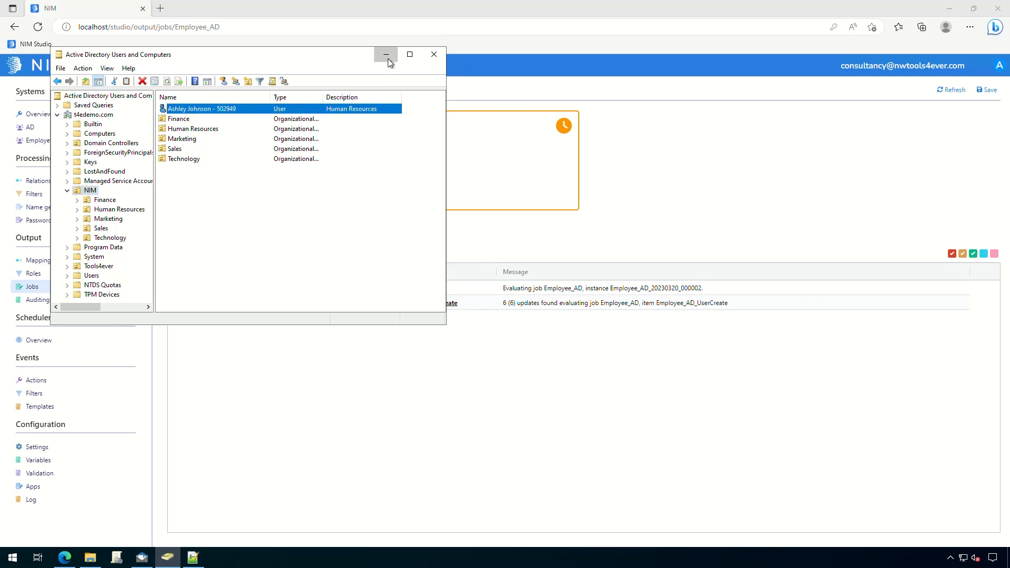
click(386, 57)
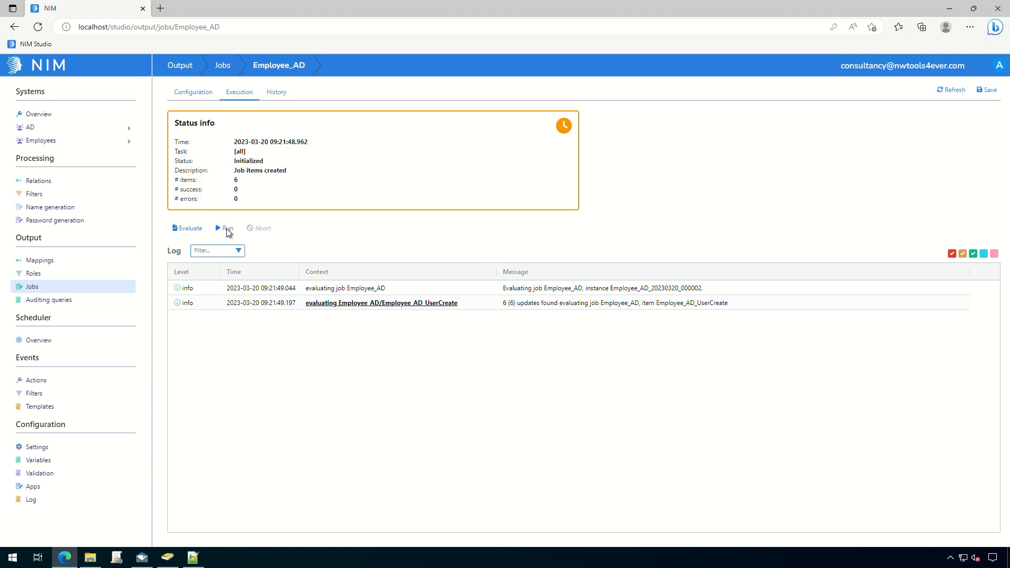
Add a scheduled task of type sync named Employees
click(52, 340)
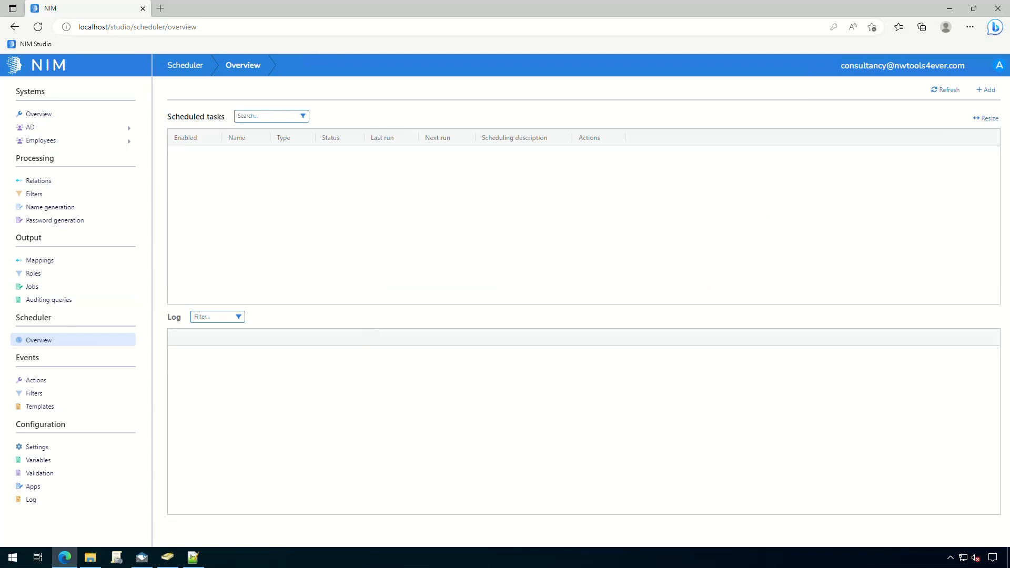
click(989, 90)
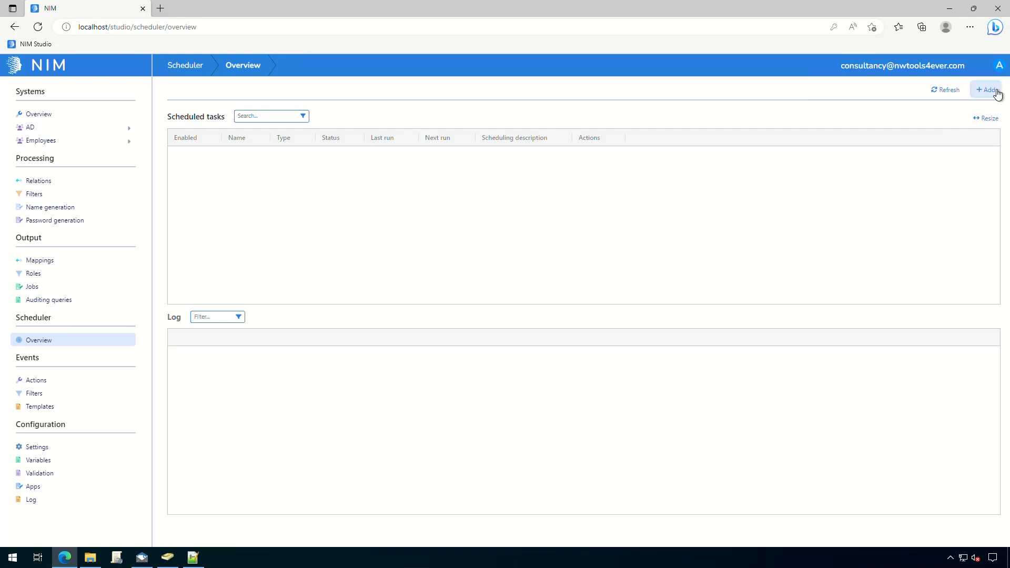
click(525, 112)
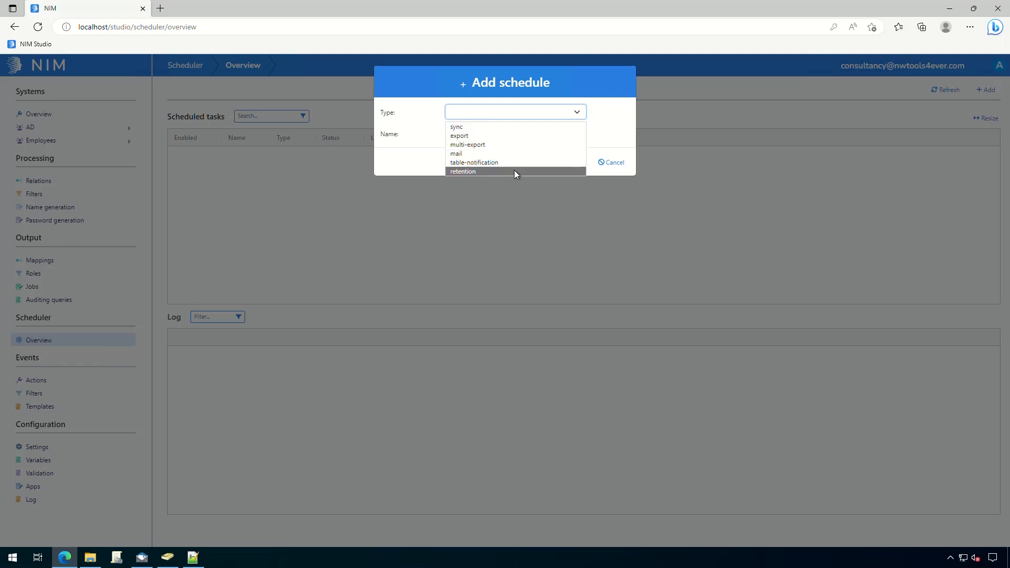
click(488, 128)
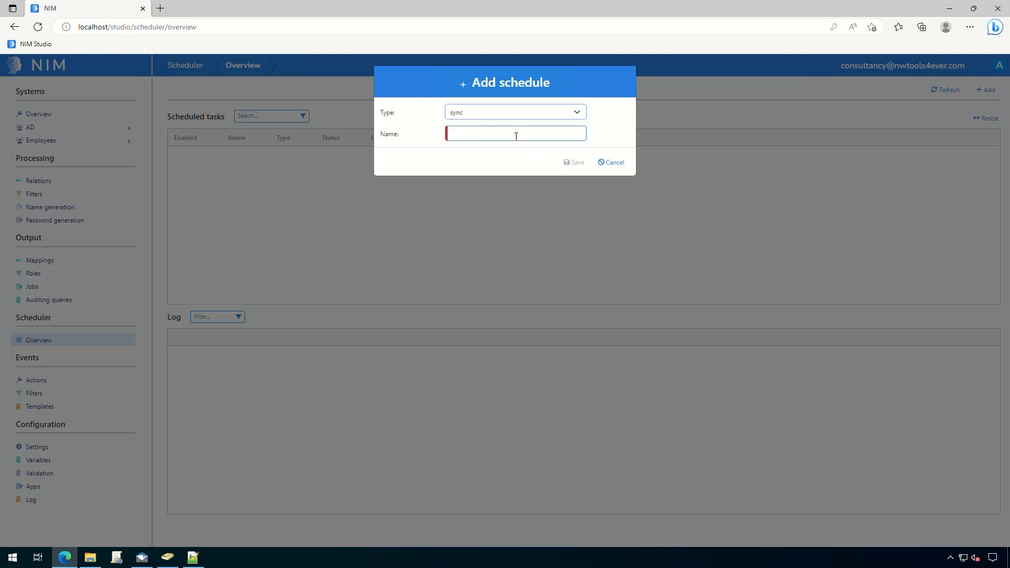
text(EmployeeS)
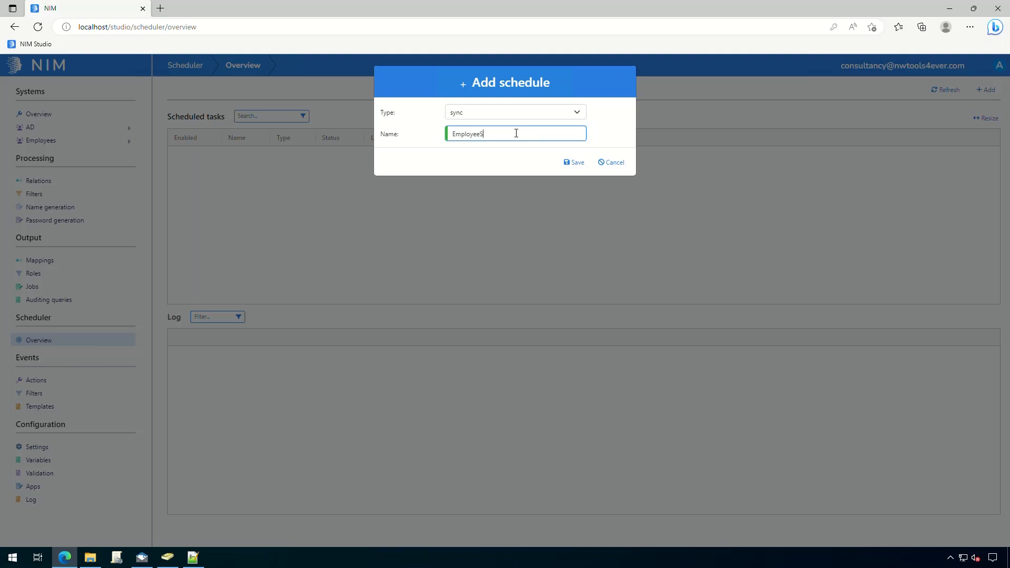
click(575, 162)
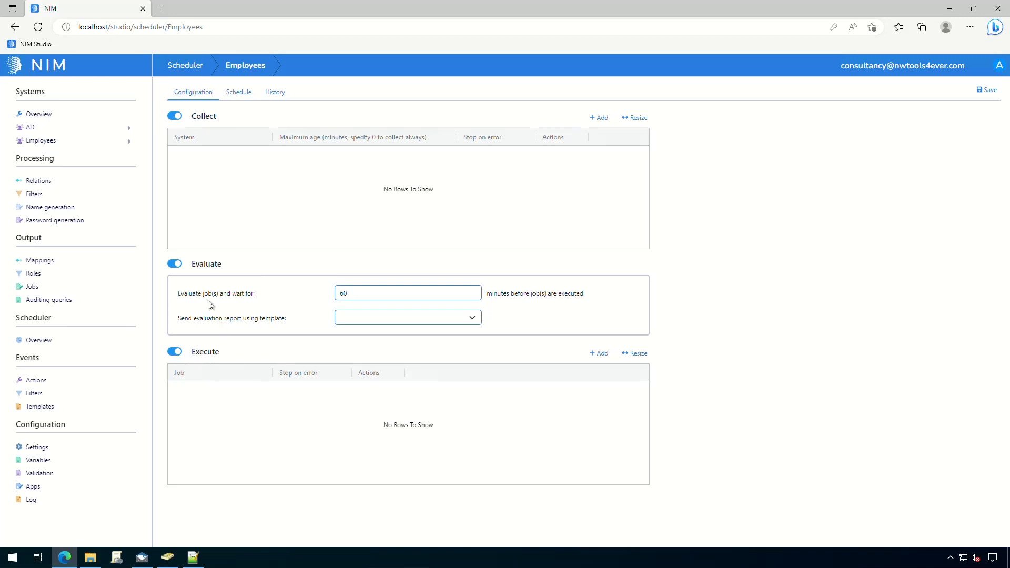
Turn off the Evaluate stage and add the AD system to Collect with its maximum age cleared and stop on error enabled
click(172, 266)
click(600, 118)
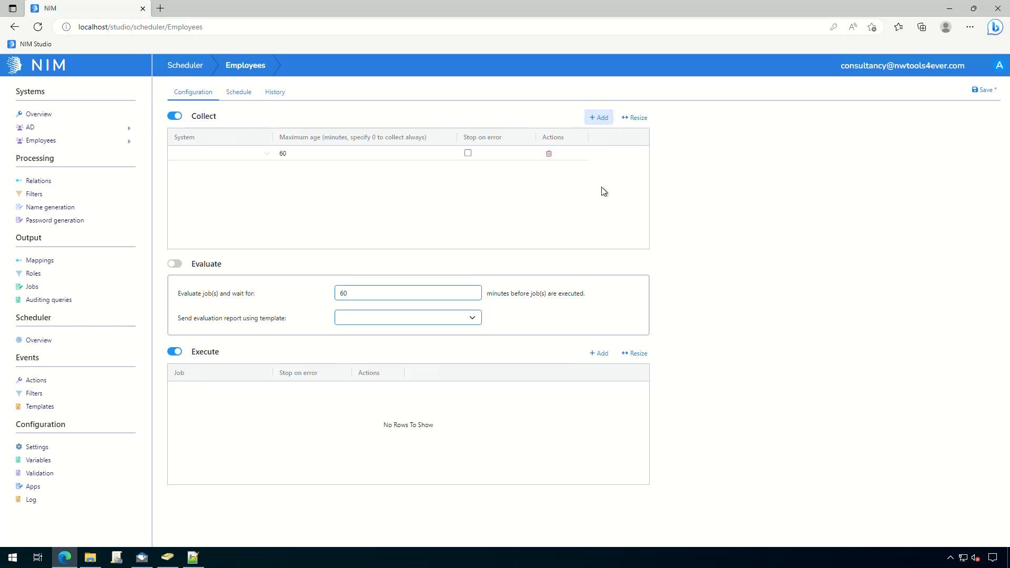
click(234, 153)
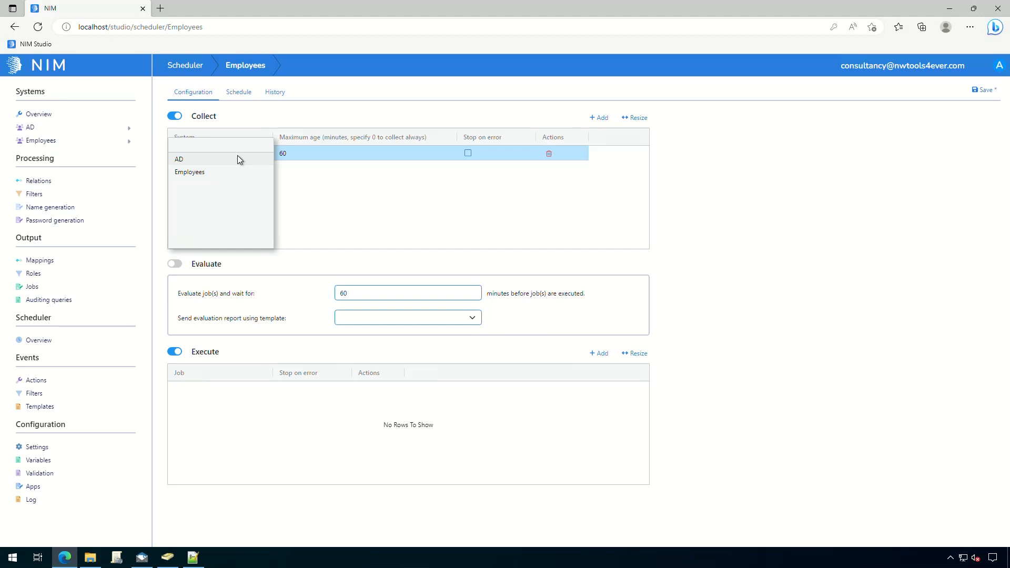
click(215, 159)
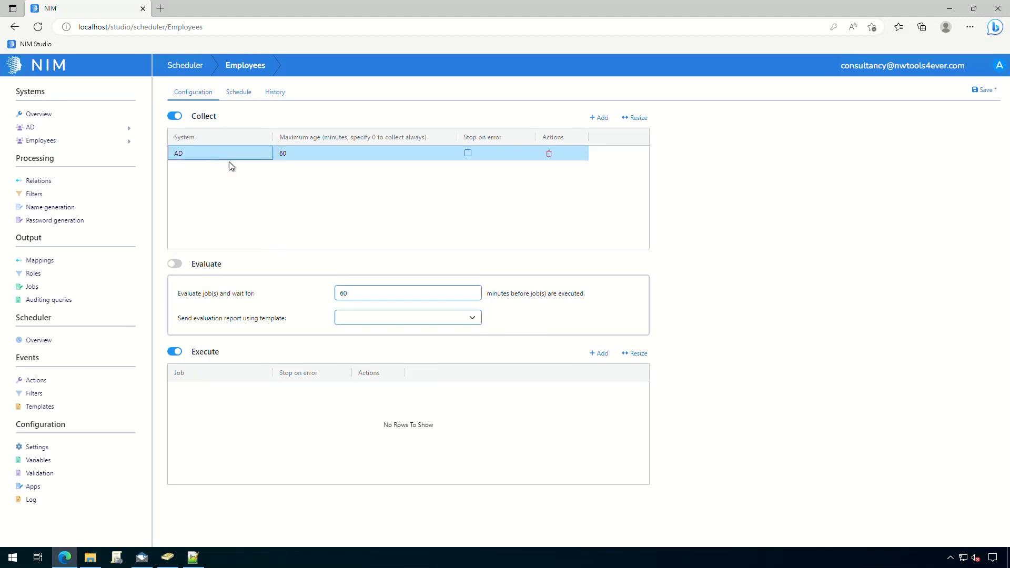
click(312, 155)
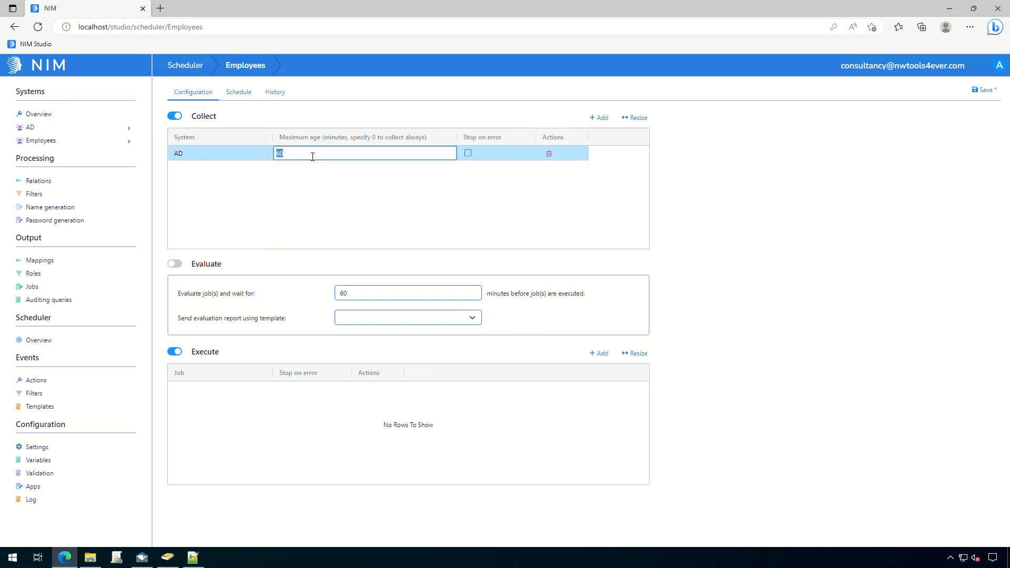
key(BackSpace)
click(346, 201)
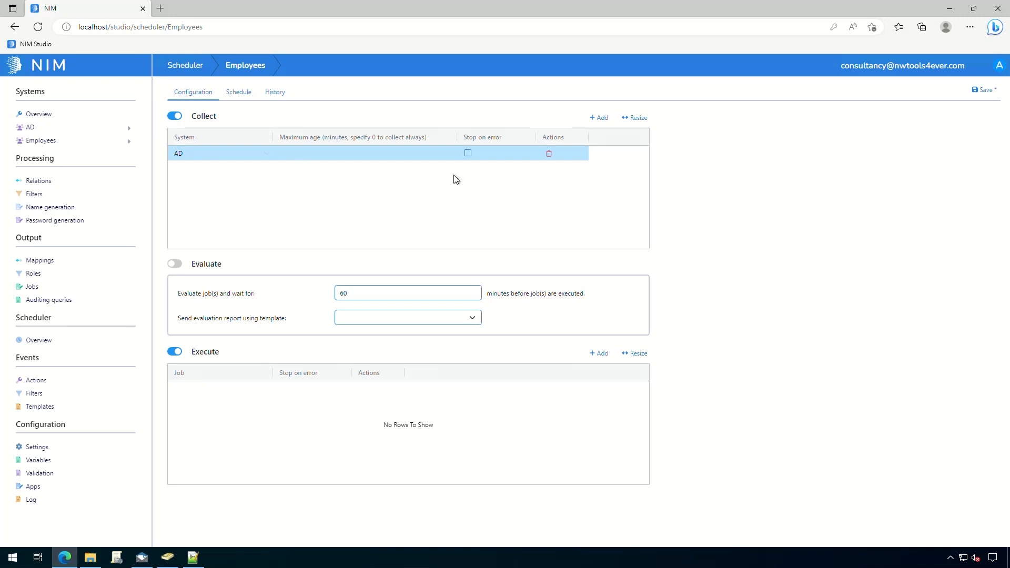
click(468, 153)
Add the Employees system to Collect with its maximum age cleared and stop on error enabled
click(601, 118)
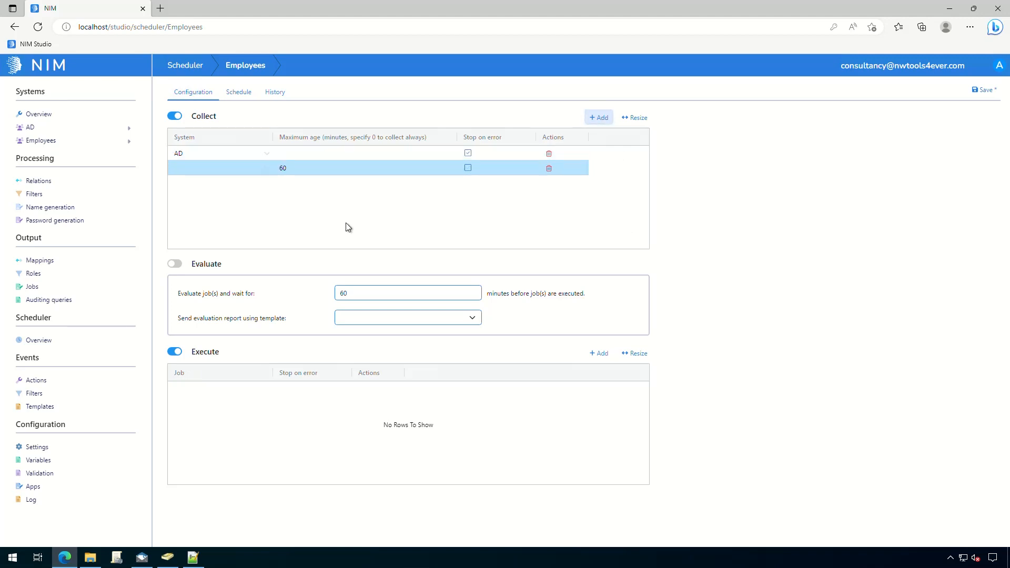
click(228, 169)
click(225, 174)
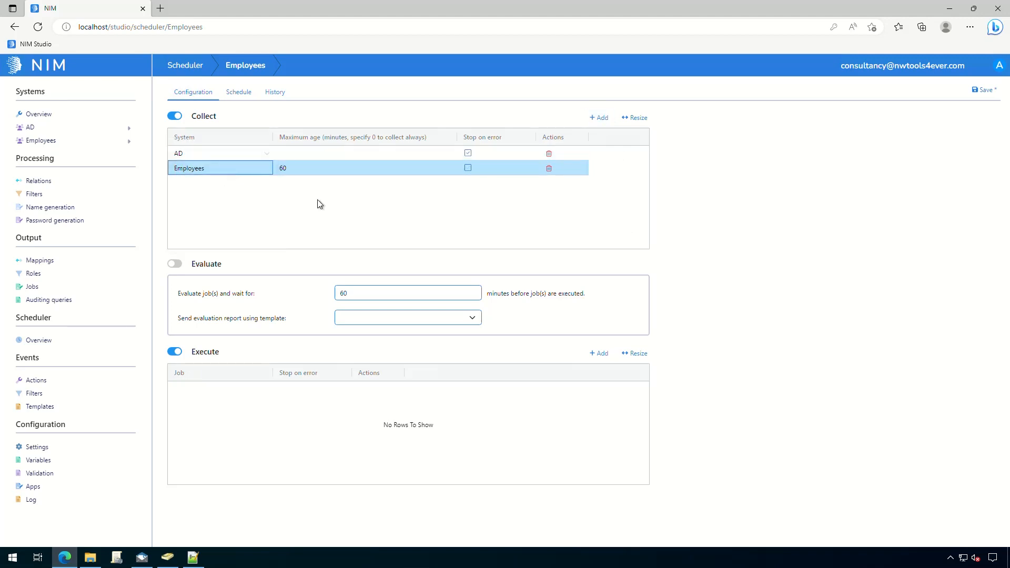
click(327, 169)
key(BackSpace)
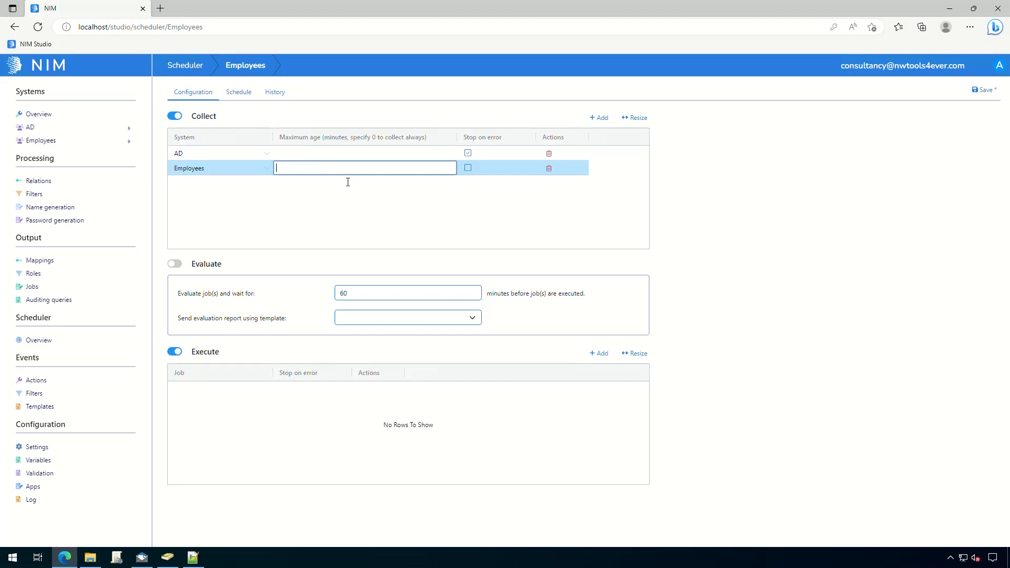
key(Return)
click(468, 171)
click(467, 169)
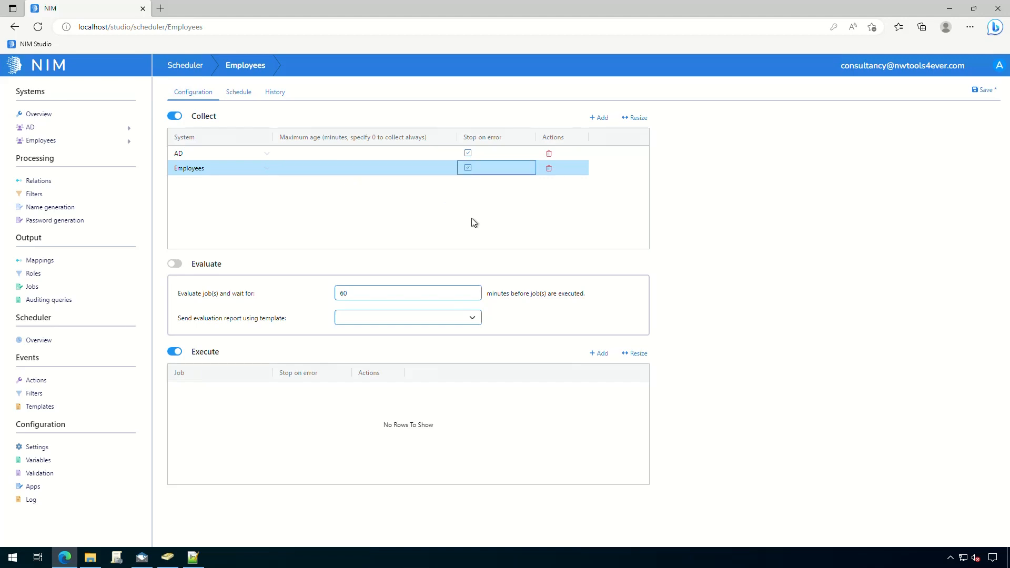
click(441, 222)
Set the maximum age of both the AD and Employees collections to 0 minutes
click(333, 156)
click(333, 156)
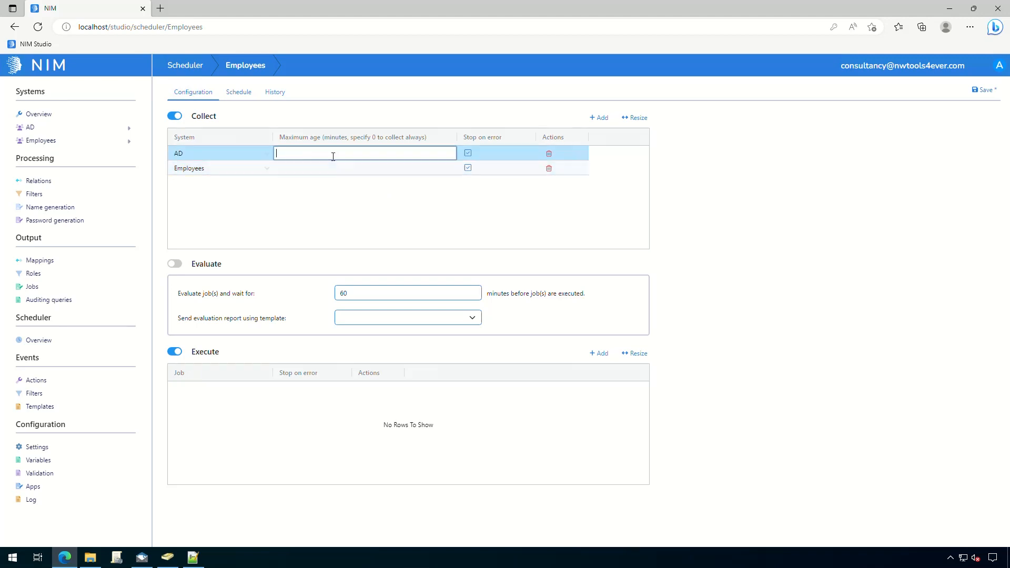
text(0)
click(332, 169)
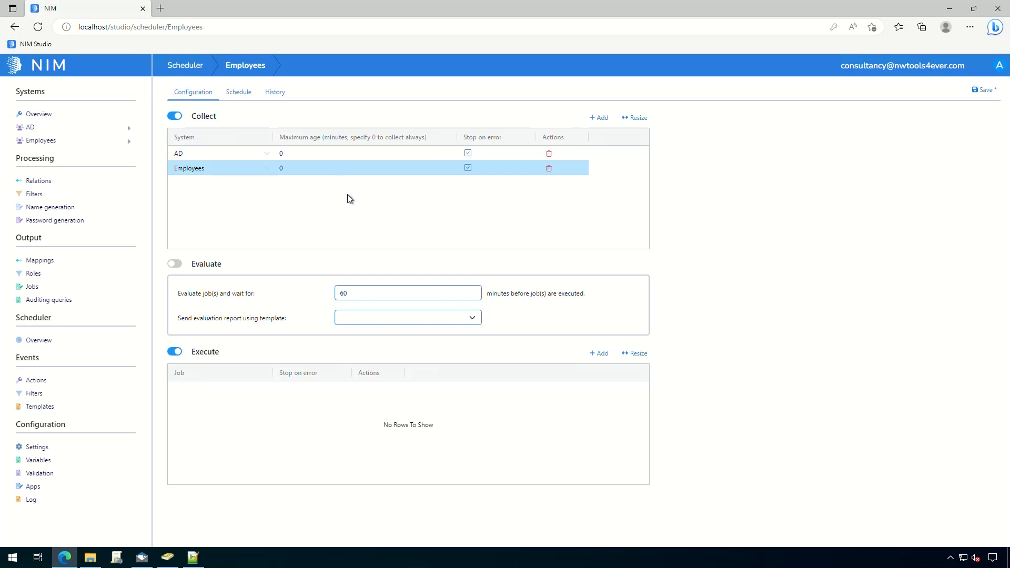
Save the task with the Employee_AD job added to its Execute stage, and open the task's schedule
click(592, 356)
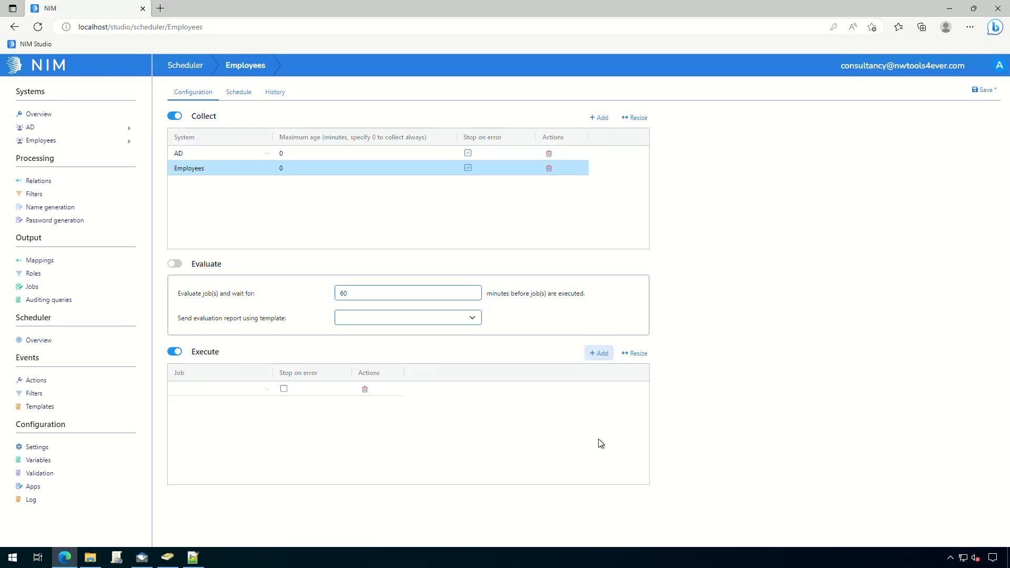
click(240, 388)
click(213, 397)
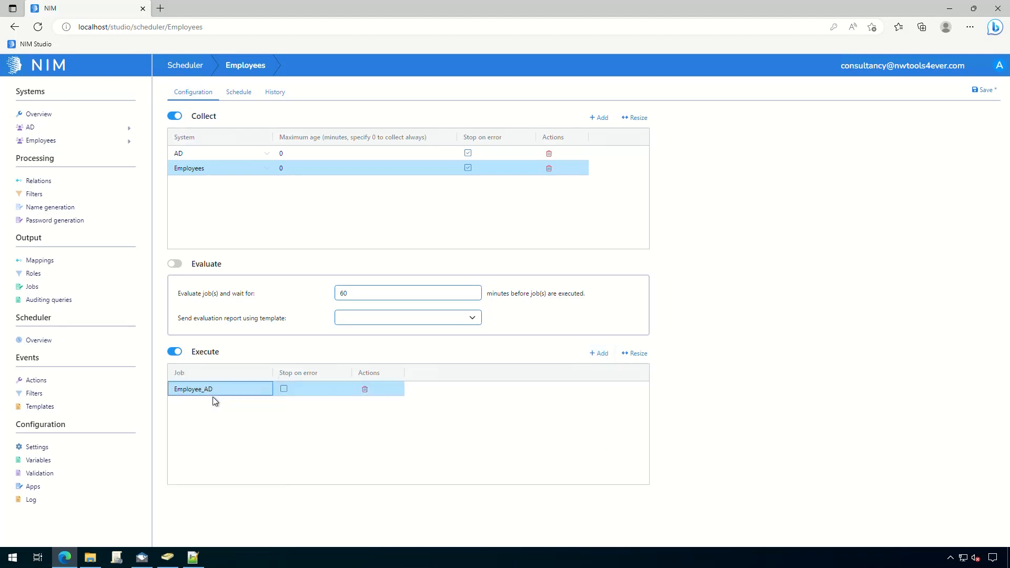
click(298, 407)
click(984, 90)
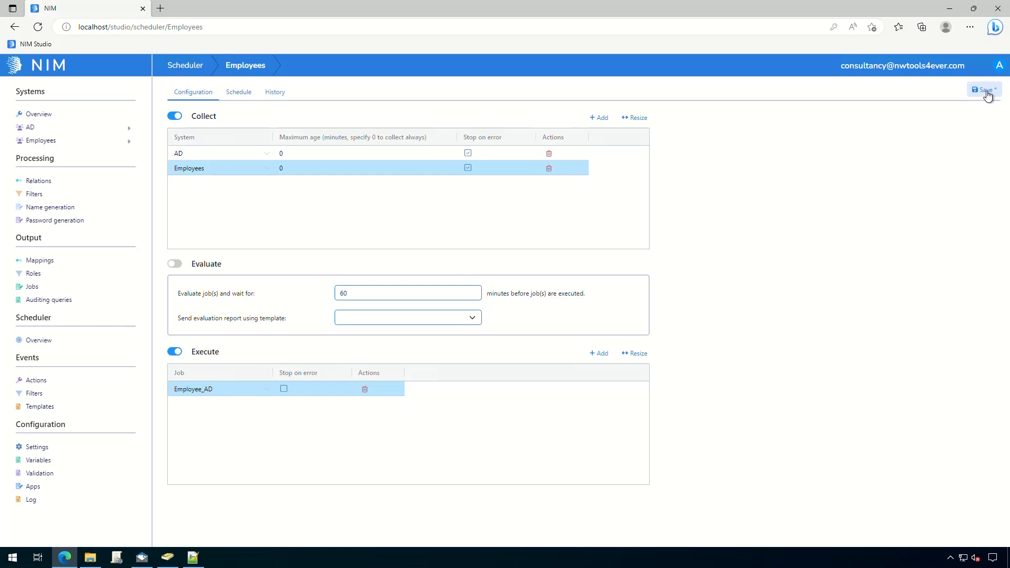
click(237, 93)
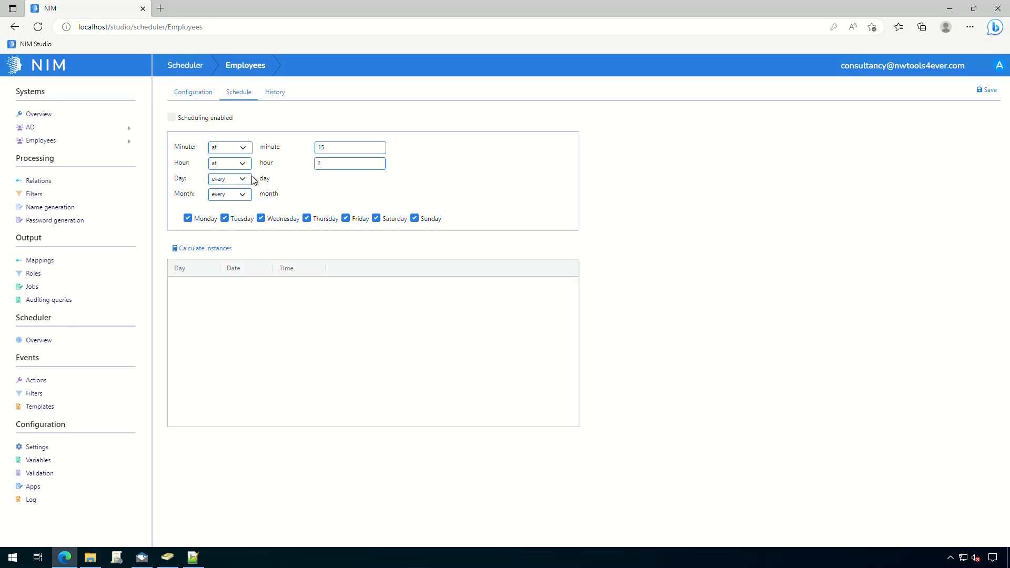
click(243, 164)
click(239, 176)
click(329, 150)
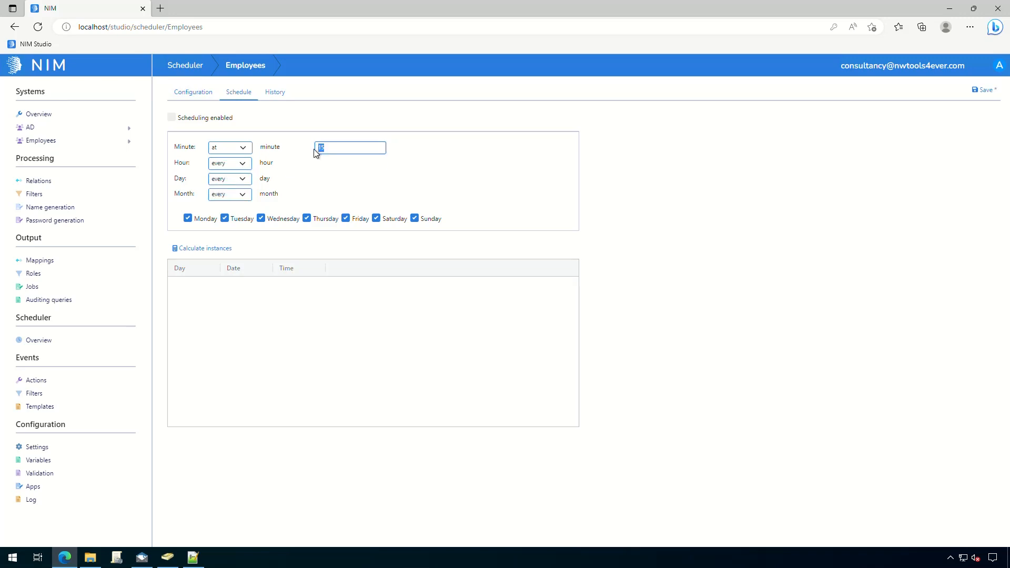
click(244, 165)
click(244, 184)
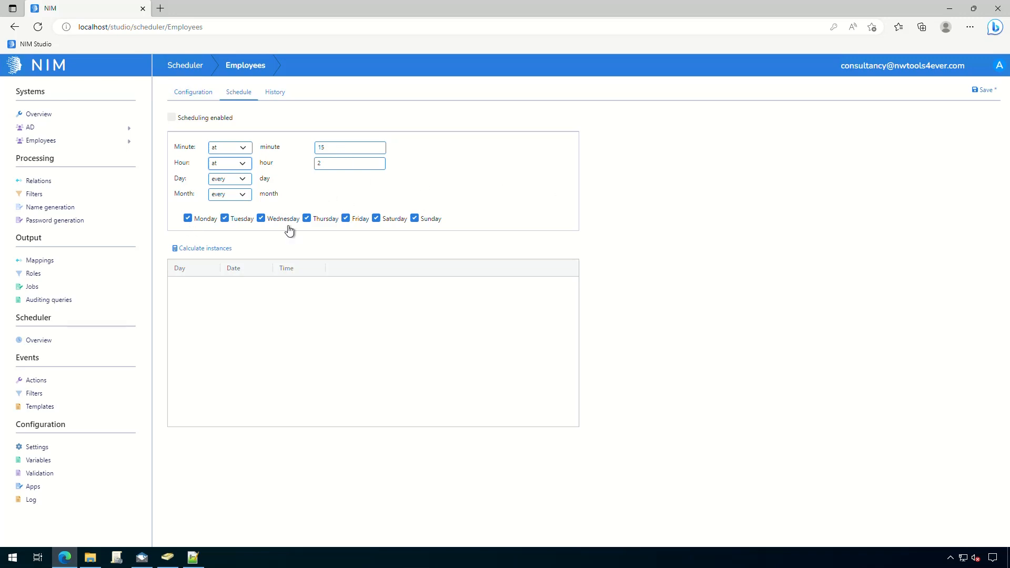
Enable the schedule with Saturday and Sunday excluded, calculate its upcoming instances, and save it
click(415, 219)
click(376, 218)
click(172, 118)
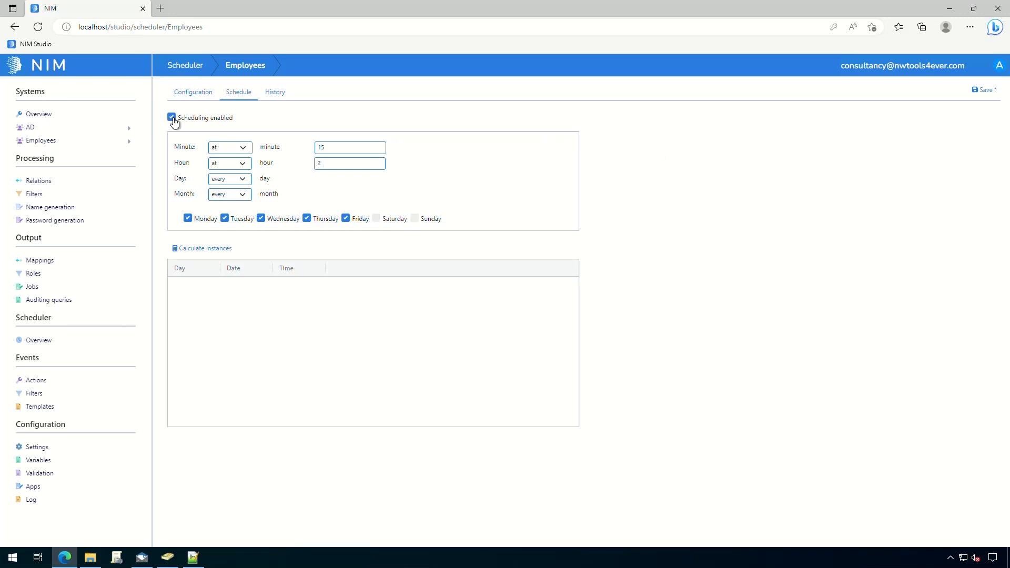
click(194, 251)
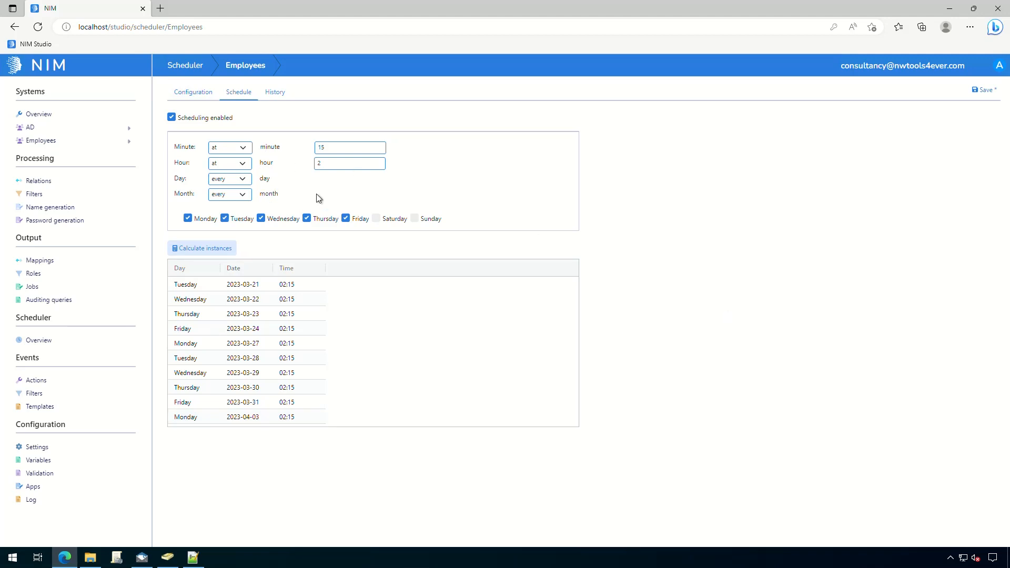
click(984, 93)
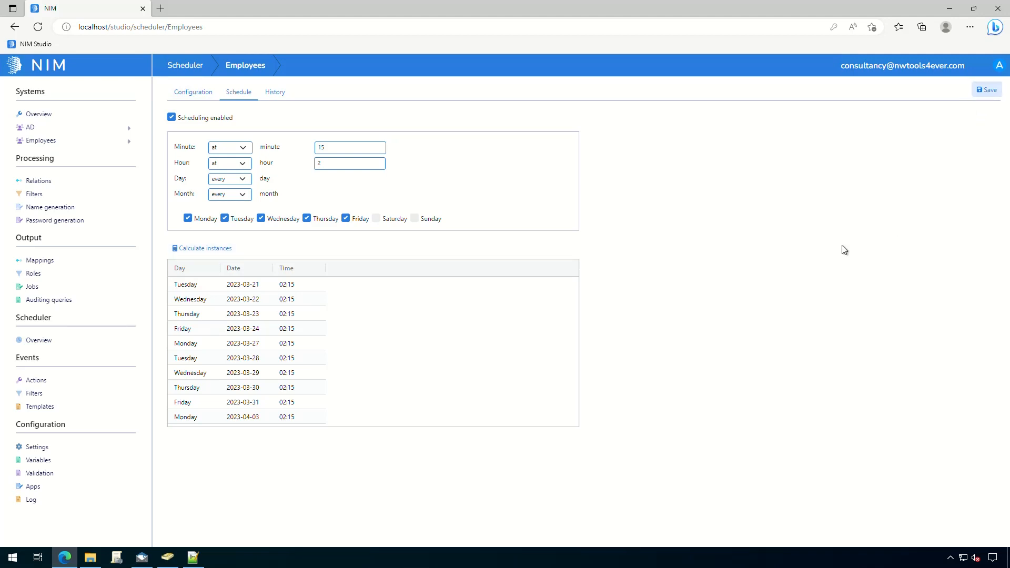
Run the Employees scheduled task from the scheduler overview and inspect the details of its logged UserCreate error
click(40, 343)
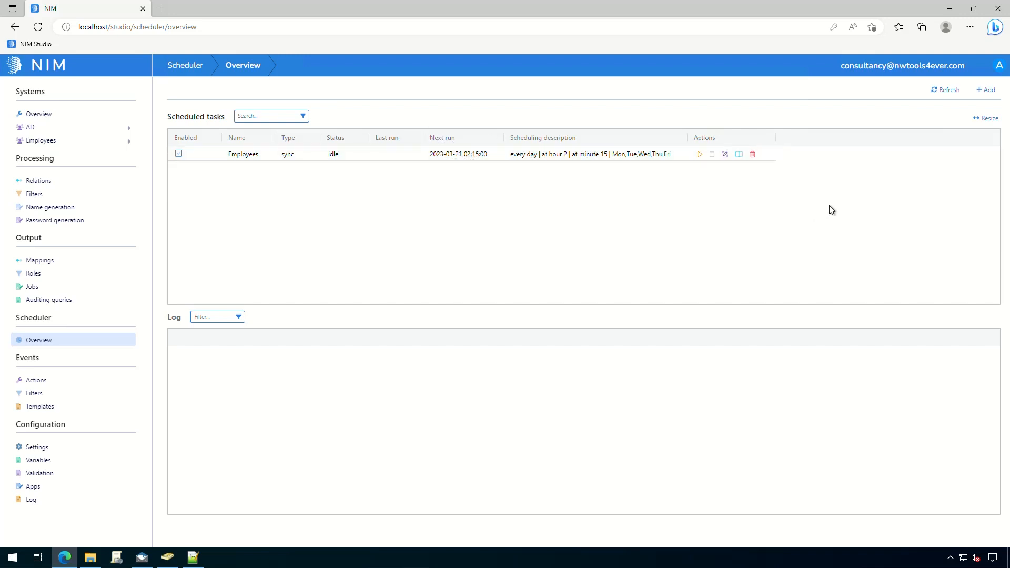
click(700, 155)
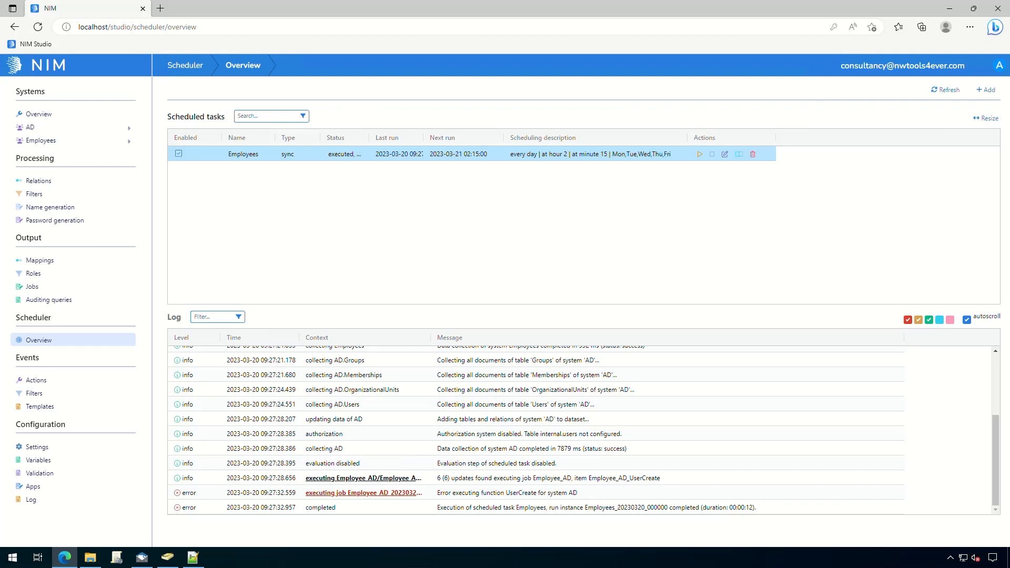
click(398, 496)
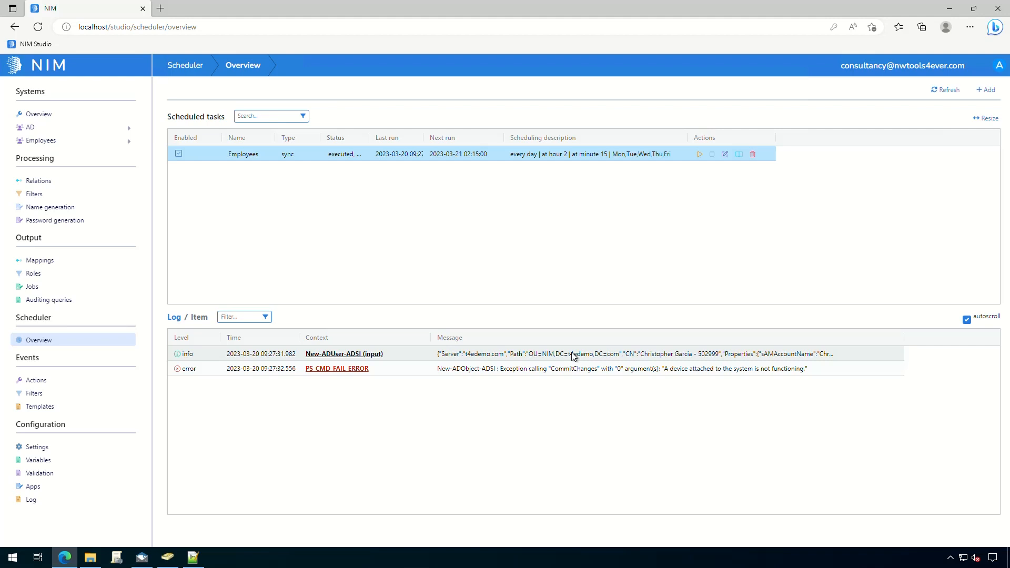
click(169, 318)
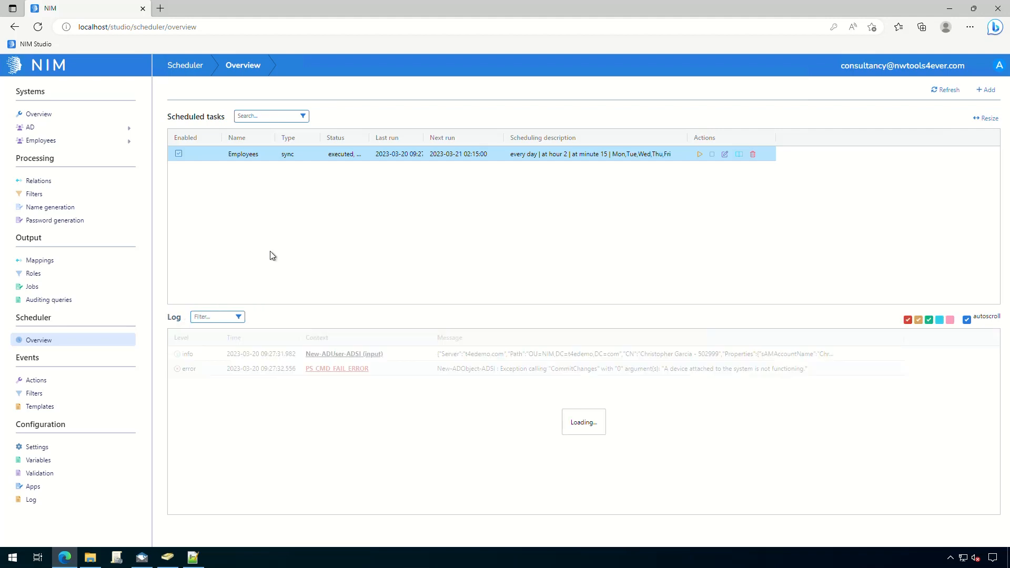
Run the Employees task again and examine the Employee_AD_UserCreate update in its log
click(698, 154)
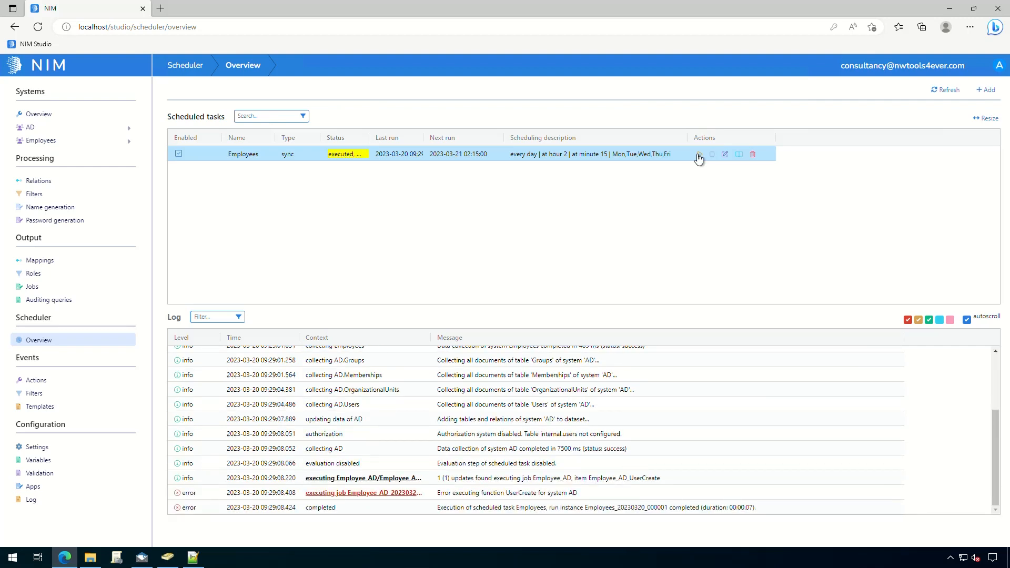
click(363, 478)
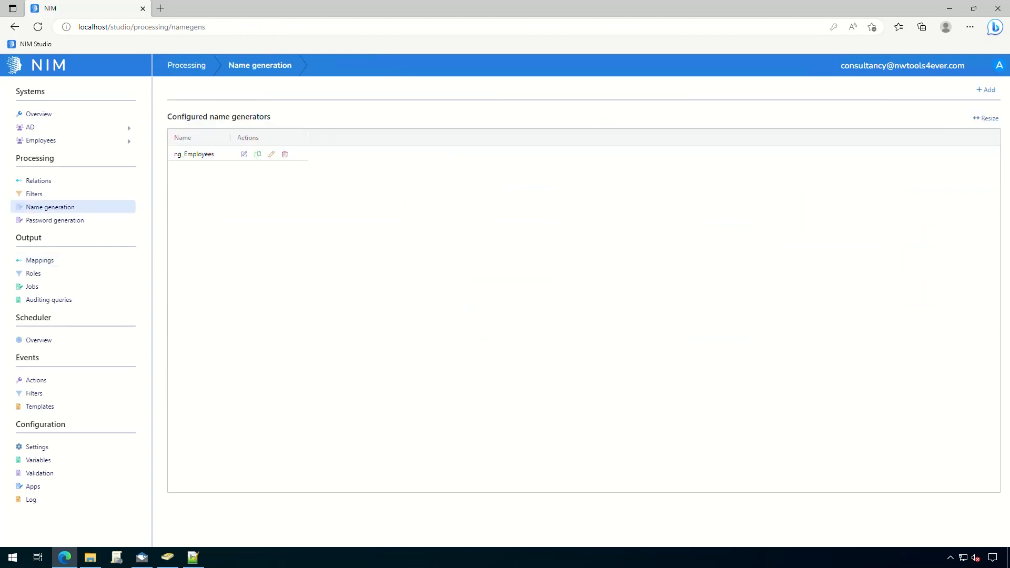
In the ng_Employees name generator, shorten the FirstName part of ng_sAMAccountName to its first 6 characters
click(244, 154)
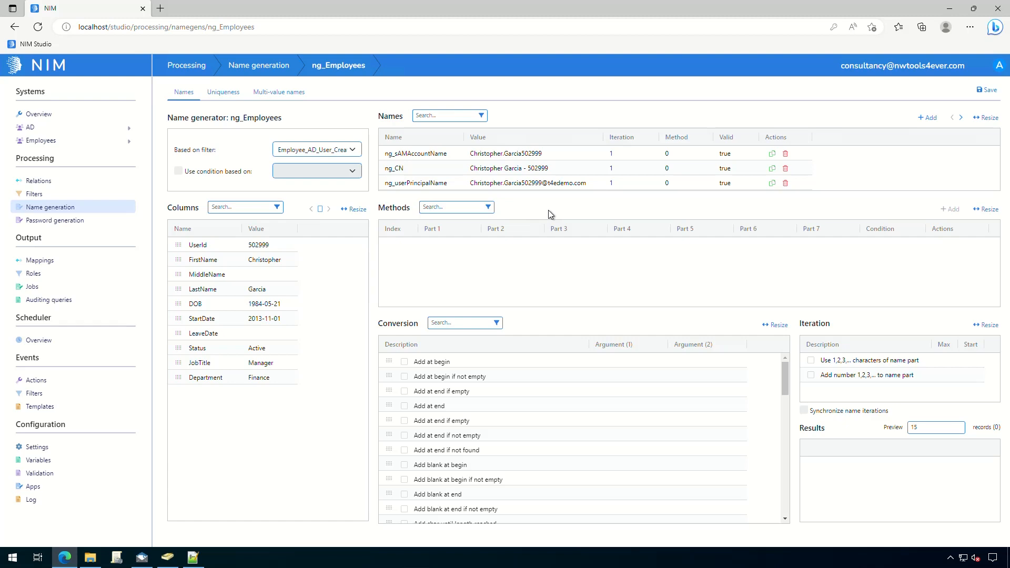
click(516, 155)
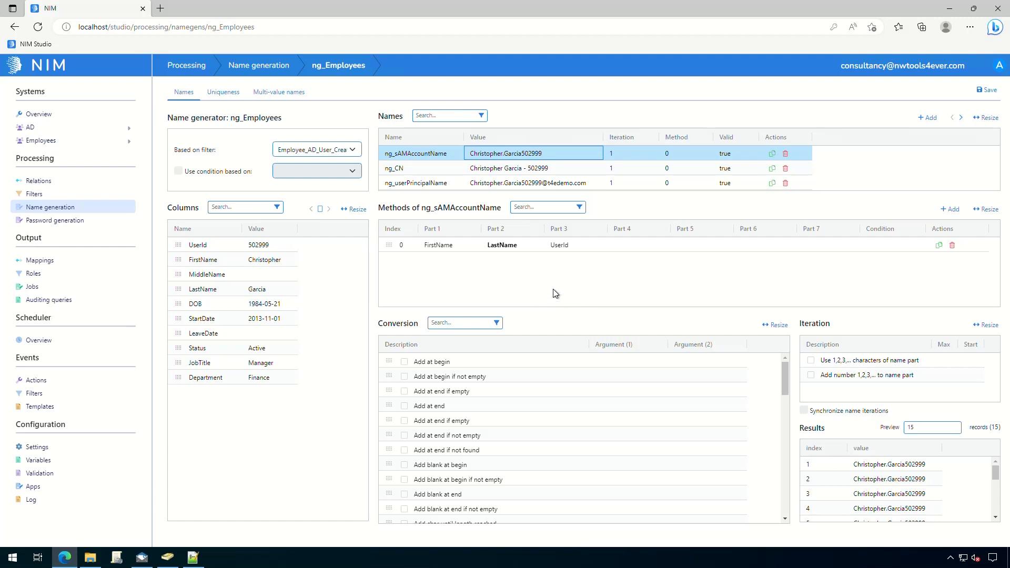
click(440, 248)
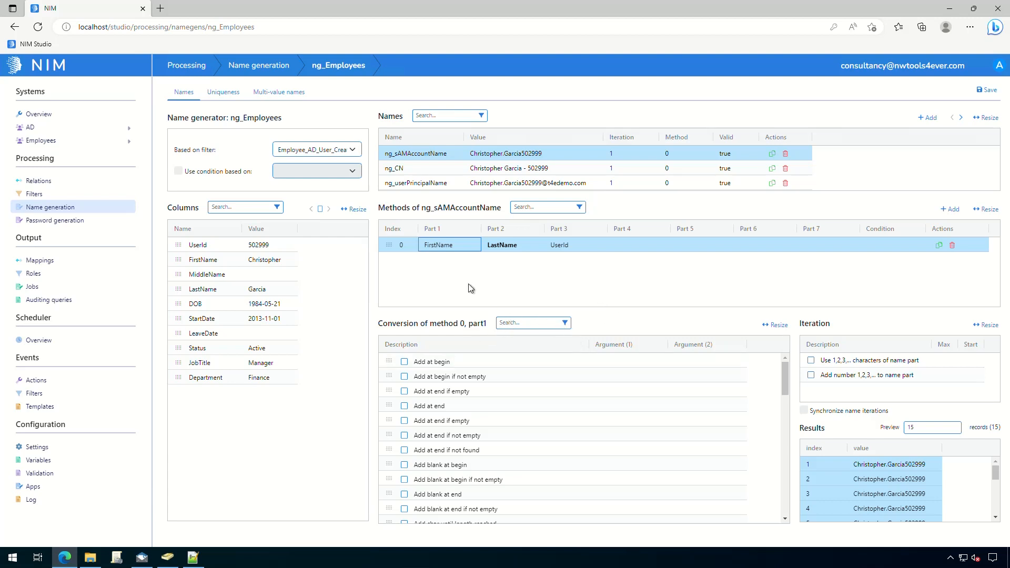
click(521, 320)
text(shorten)
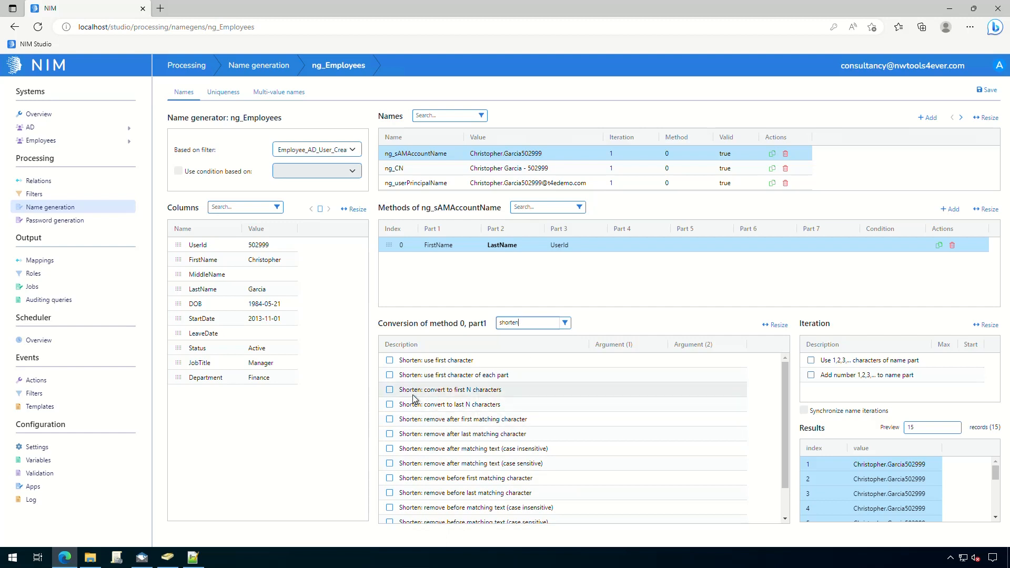
click(390, 390)
click(617, 389)
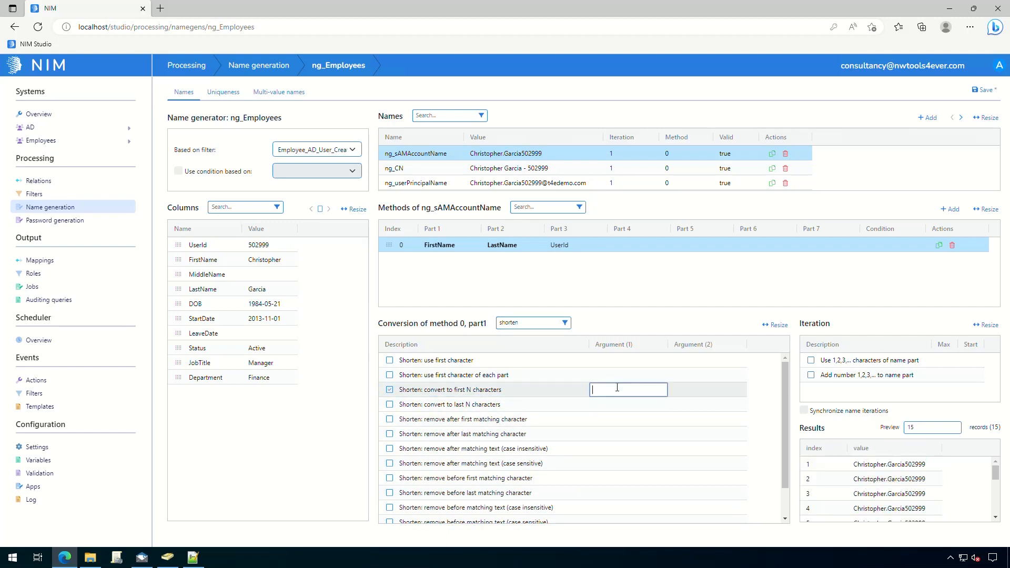
text(6)
key(Return)
Shorten the LastName part of ng_sAMAccountName with the first N characters conversion set to 6
click(512, 246)
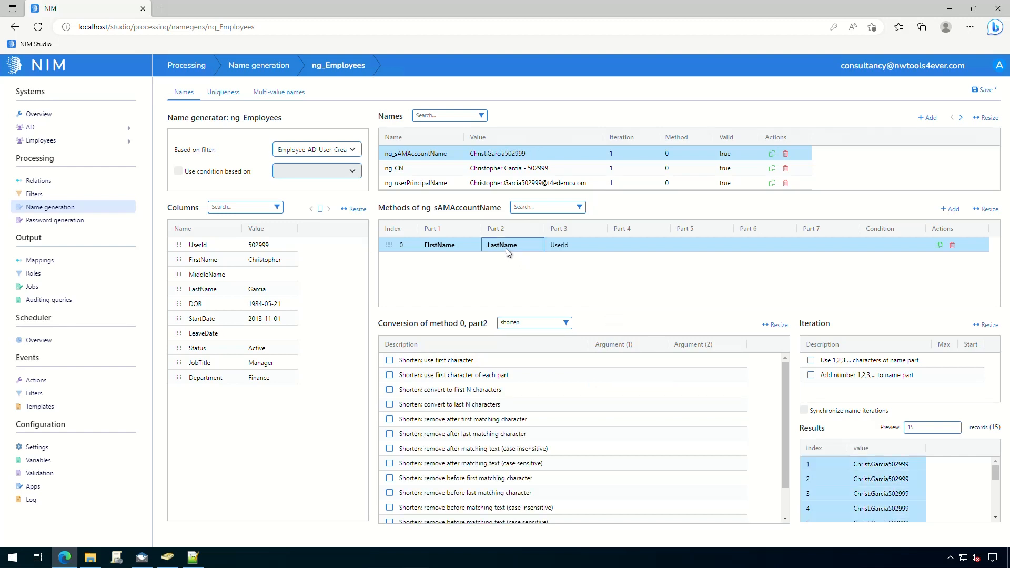
click(389, 390)
click(629, 391)
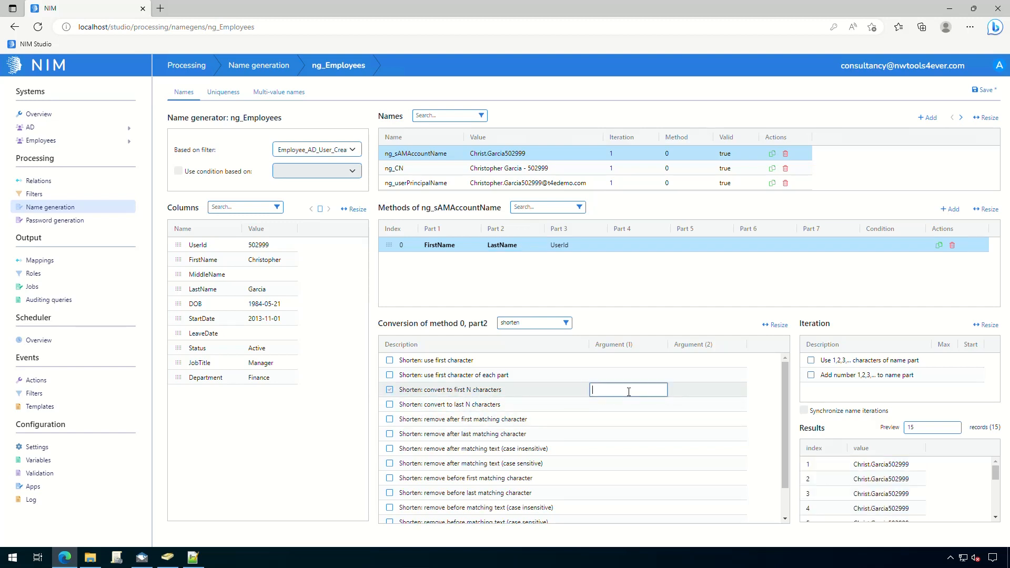
text(6)
click(636, 321)
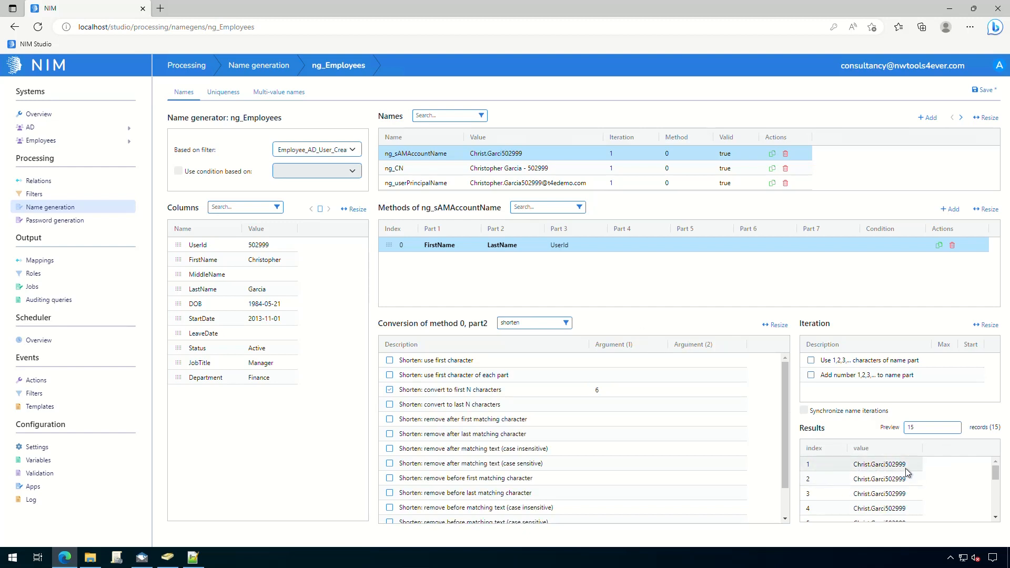
Shorten the FirstName part of ng_userPrincipalName with the first N characters conversion set to 6
click(512, 186)
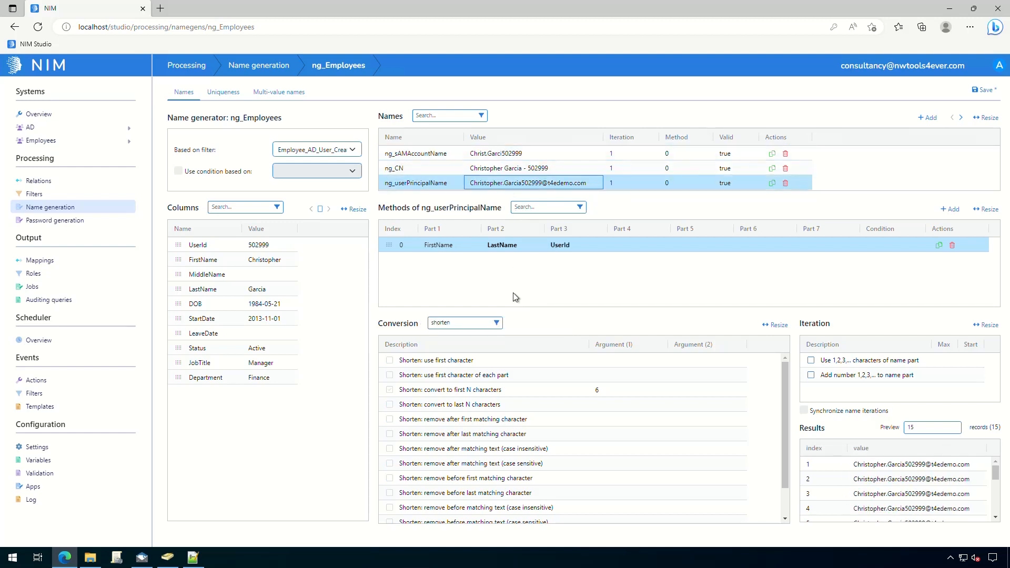
click(445, 247)
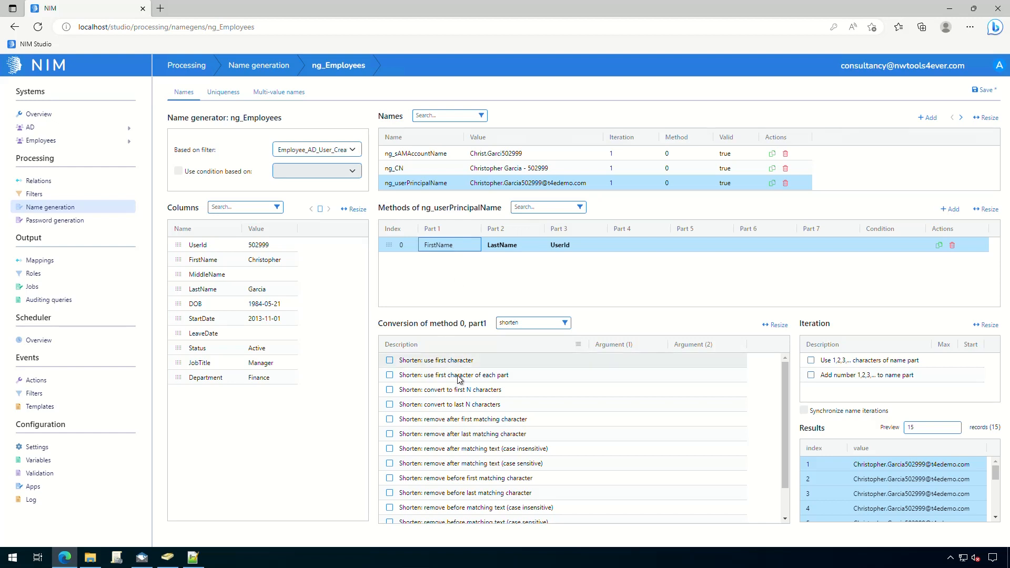
click(390, 390)
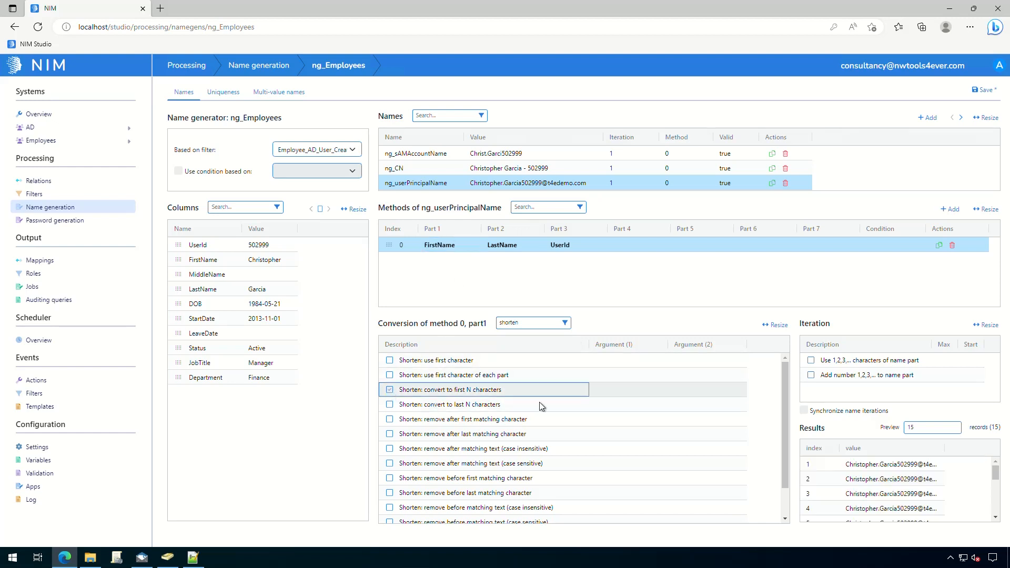
click(621, 390)
text(6)
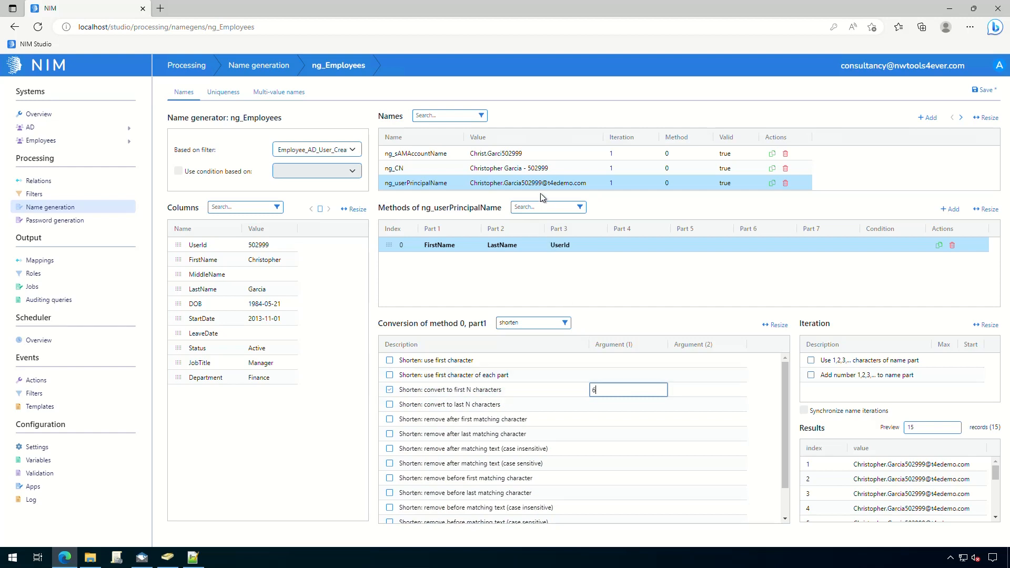
Shorten the LastName part of ng_userPrincipalName to its first 6 characters and save the ng_Employees name generator
click(502, 245)
click(389, 389)
click(625, 390)
text(6)
click(639, 305)
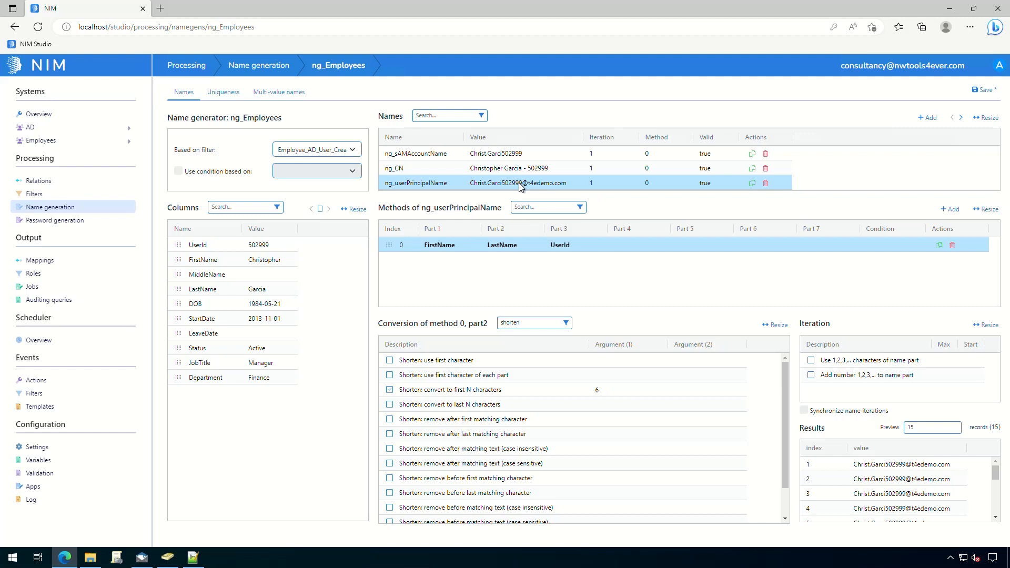
scroll(789, 463, down, 2)
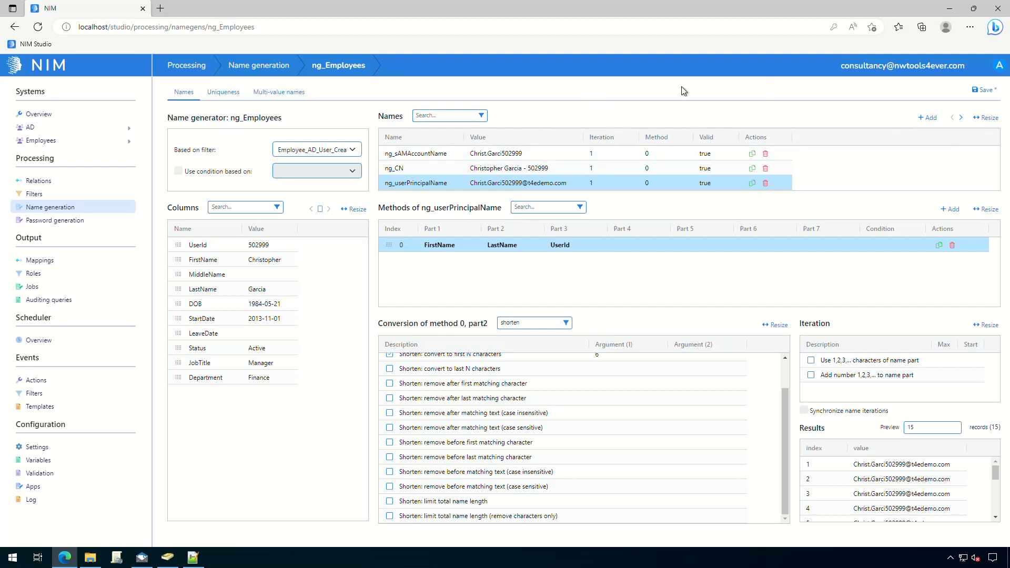
click(983, 92)
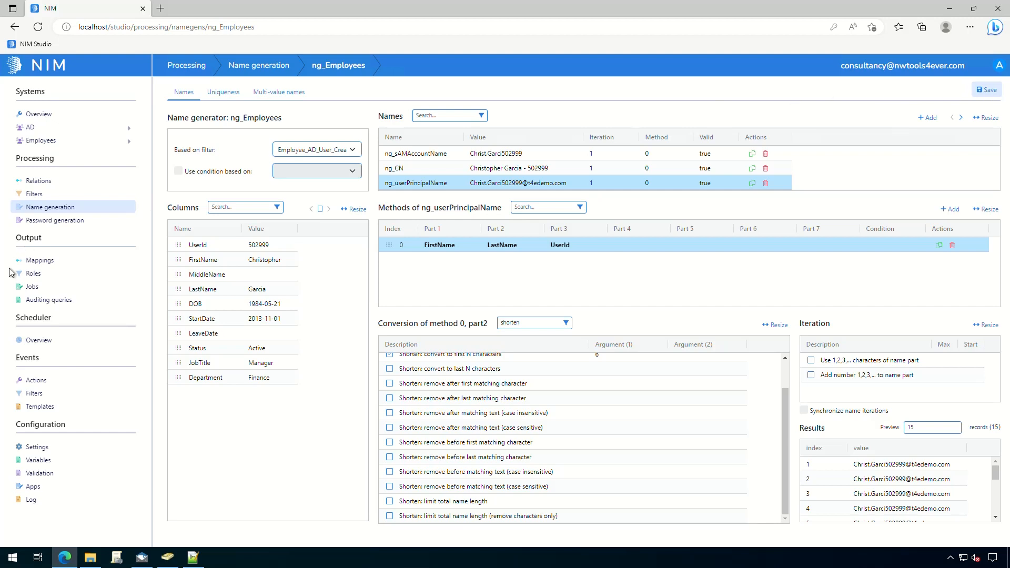
Run the Employees scheduled task from the scheduler overview and inspect the logged Employee_AD_UserCreate execution
click(43, 288)
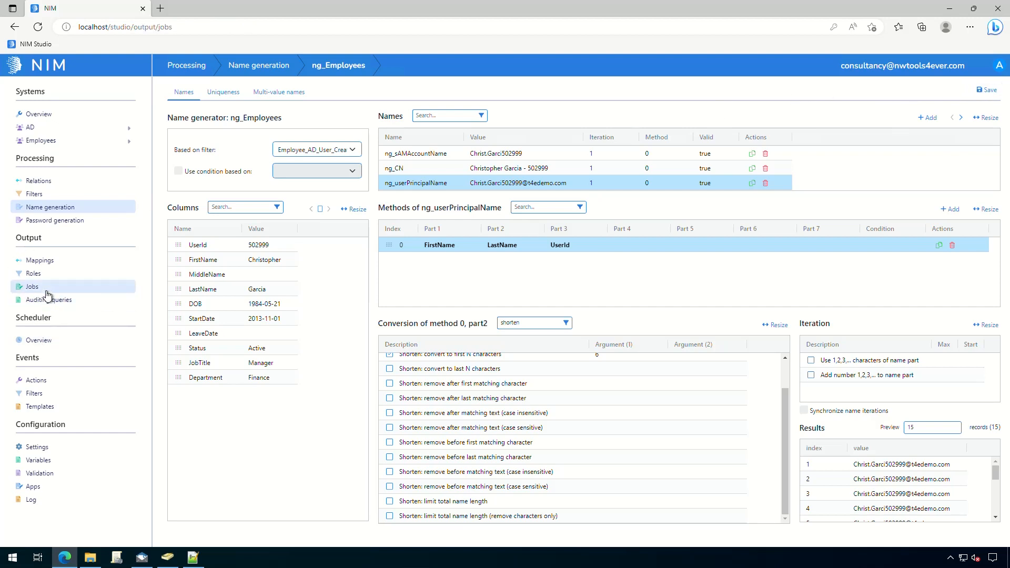
click(39, 340)
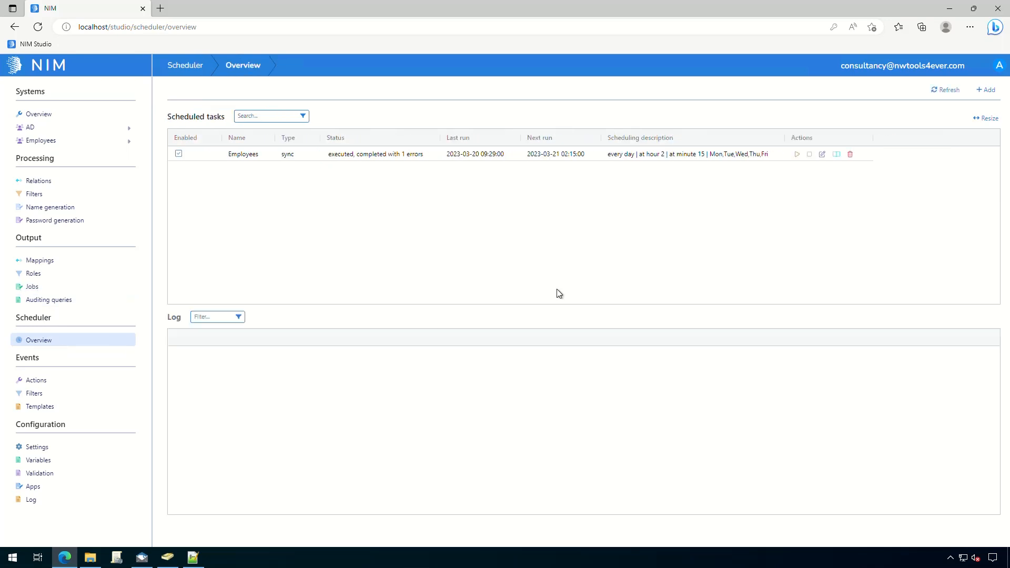
click(796, 155)
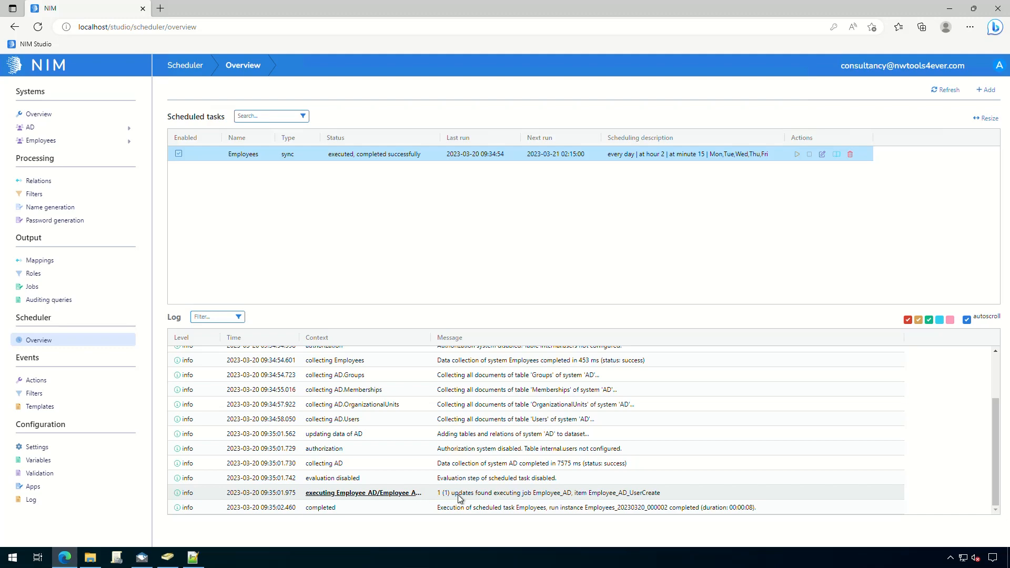
click(409, 494)
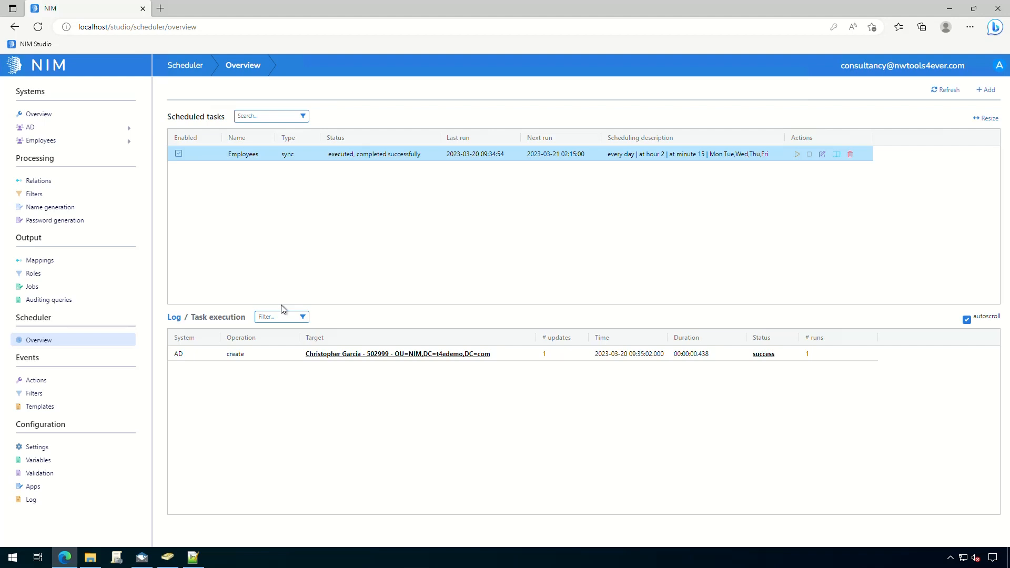
Switch to Active Directory Users and Computers, refresh the NIM organizational unit and sort its contents by type
click(167, 557)
click(90, 191)
right_click(89, 192)
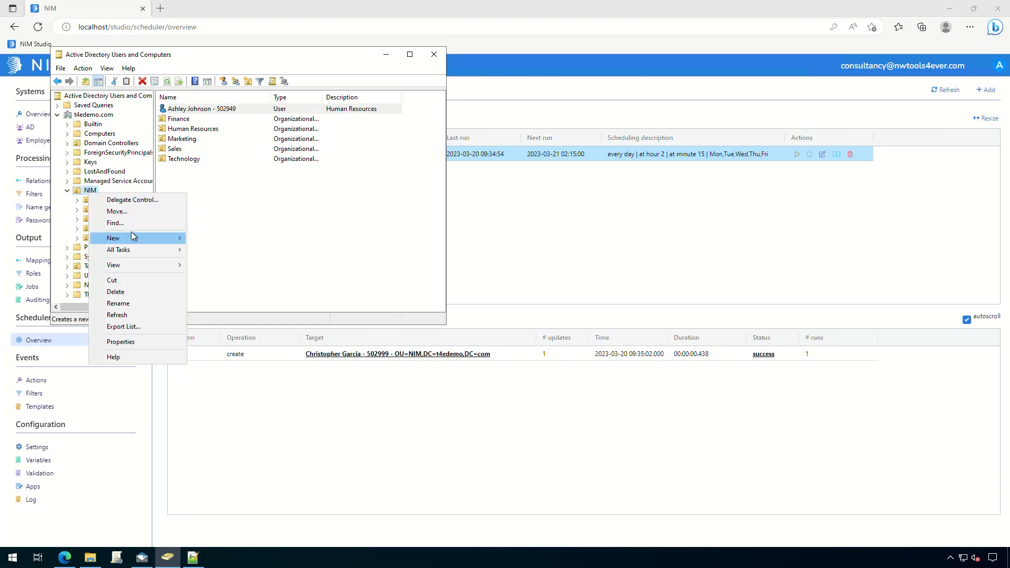
click(130, 311)
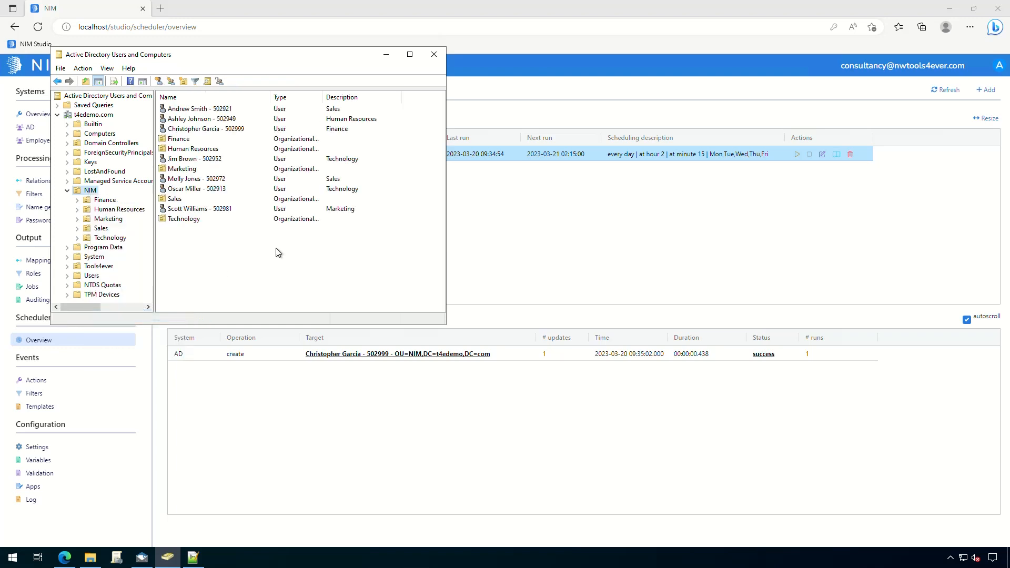
click(286, 96)
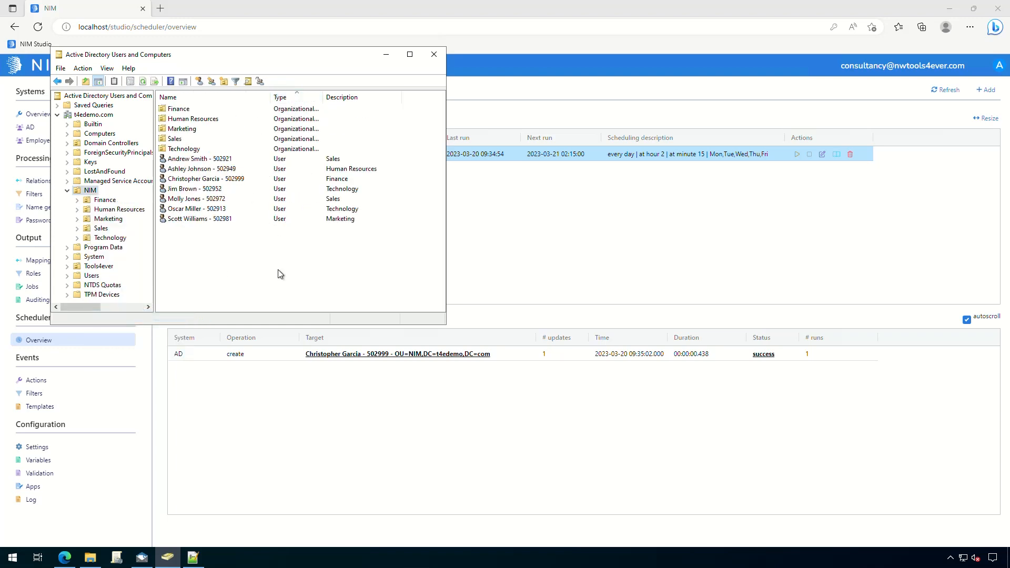